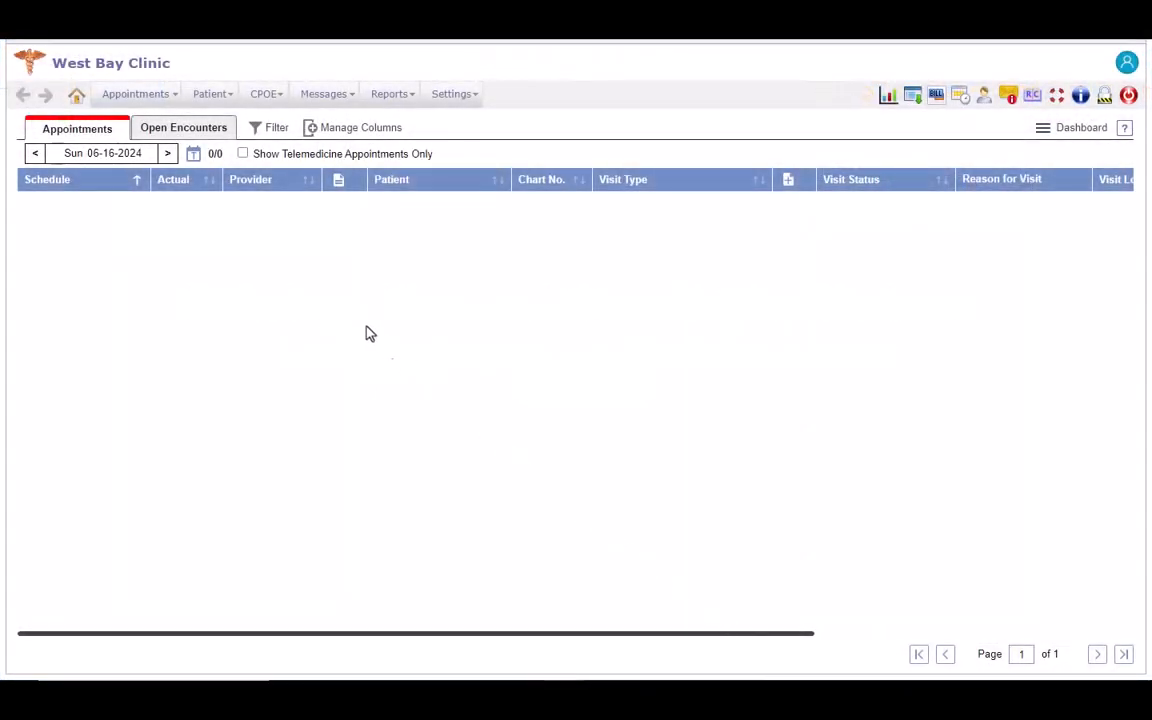
- Bring up the saved appointment views list from the Appointments menu's View option
{"action": "left_click", "coordinate": [135, 93]}
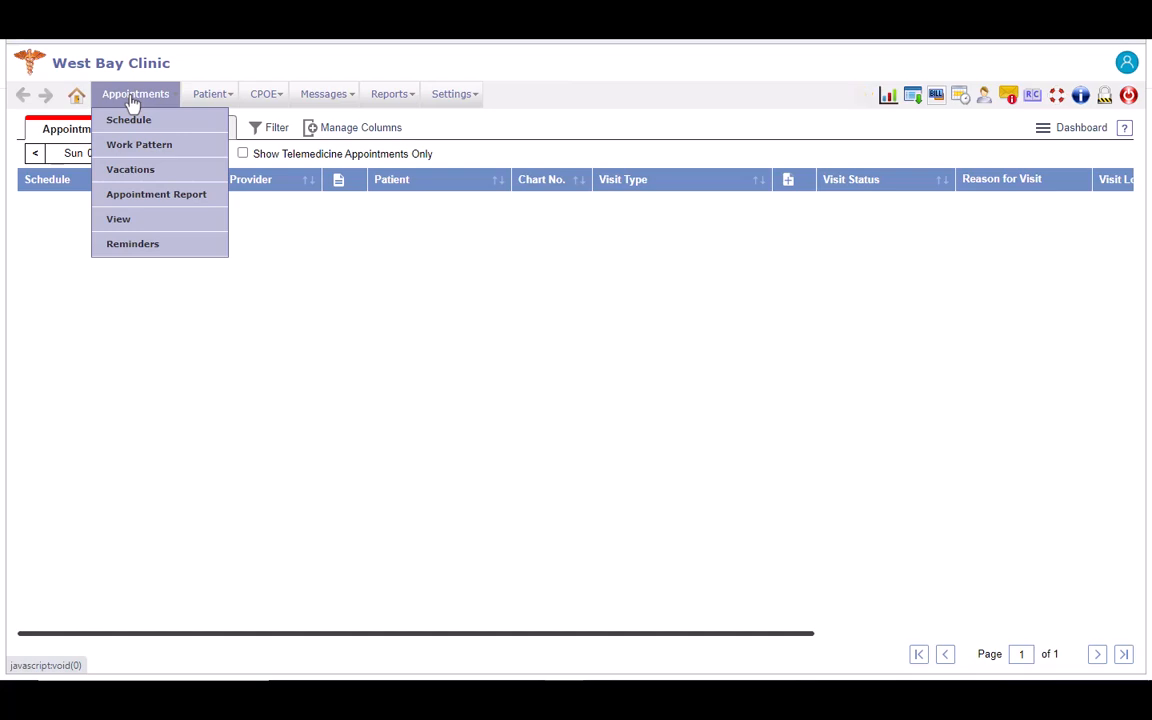
{"action": "left_click", "coordinate": [153, 220]}
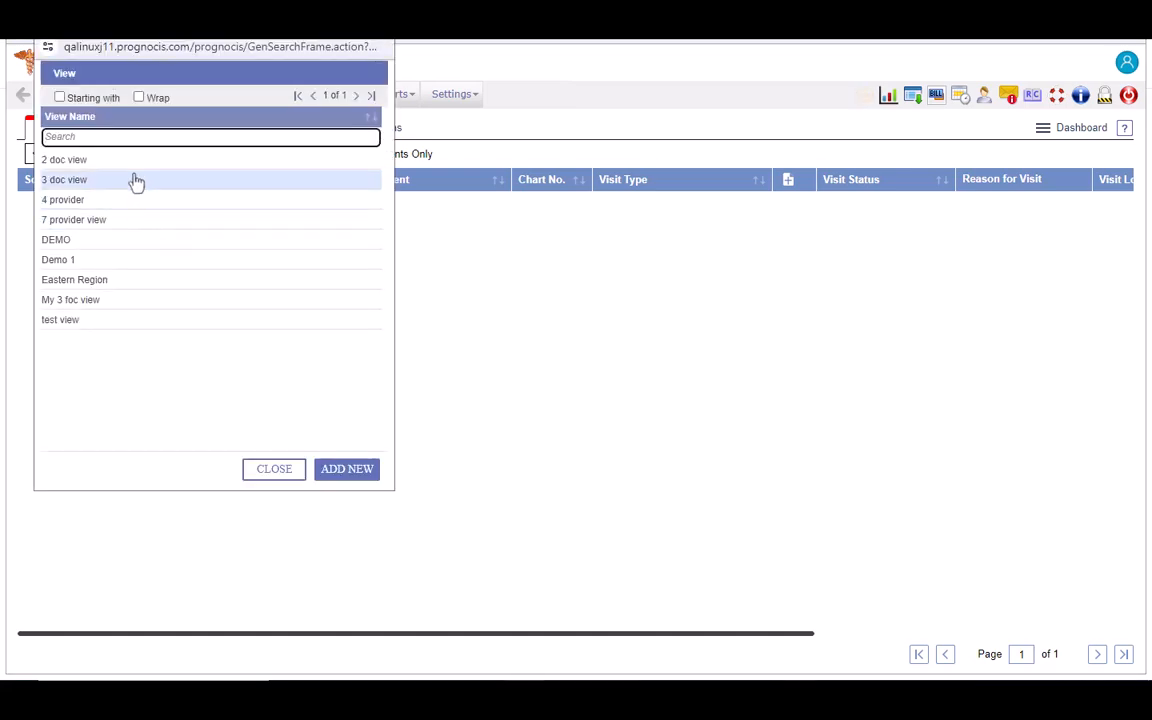
{"action": "left_click", "coordinate": [118, 340]}
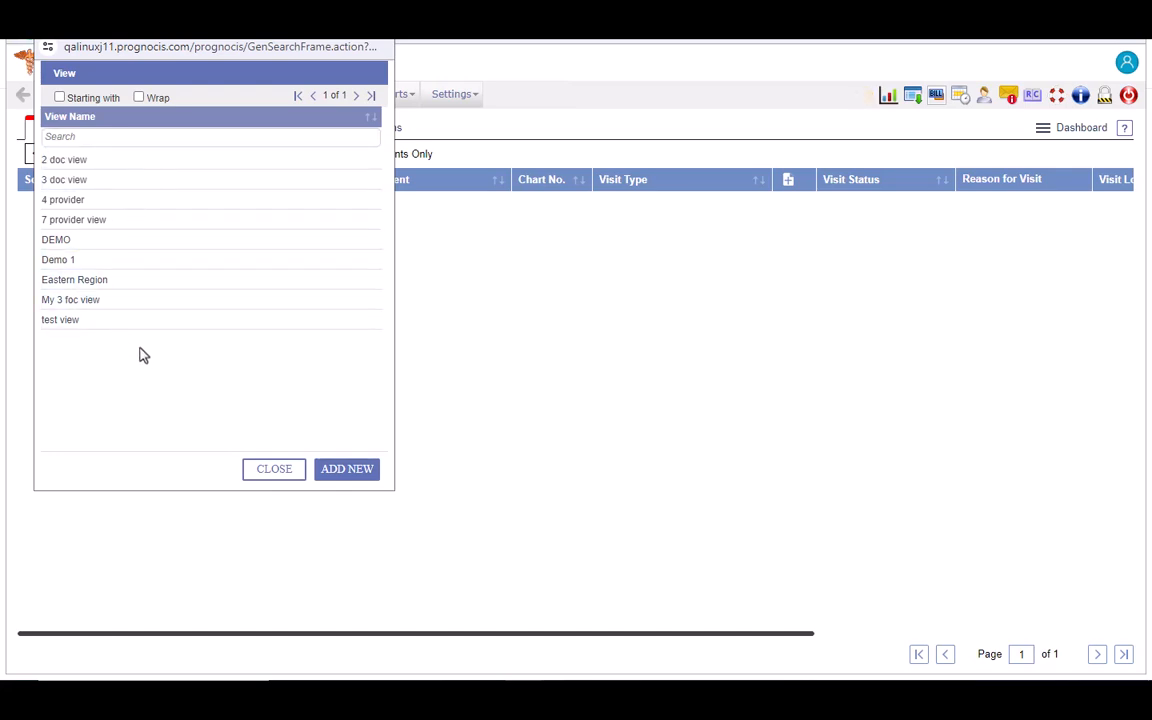
- Create a new appointment view and name it 'View A'
{"action": "left_click", "coordinate": [347, 469]}
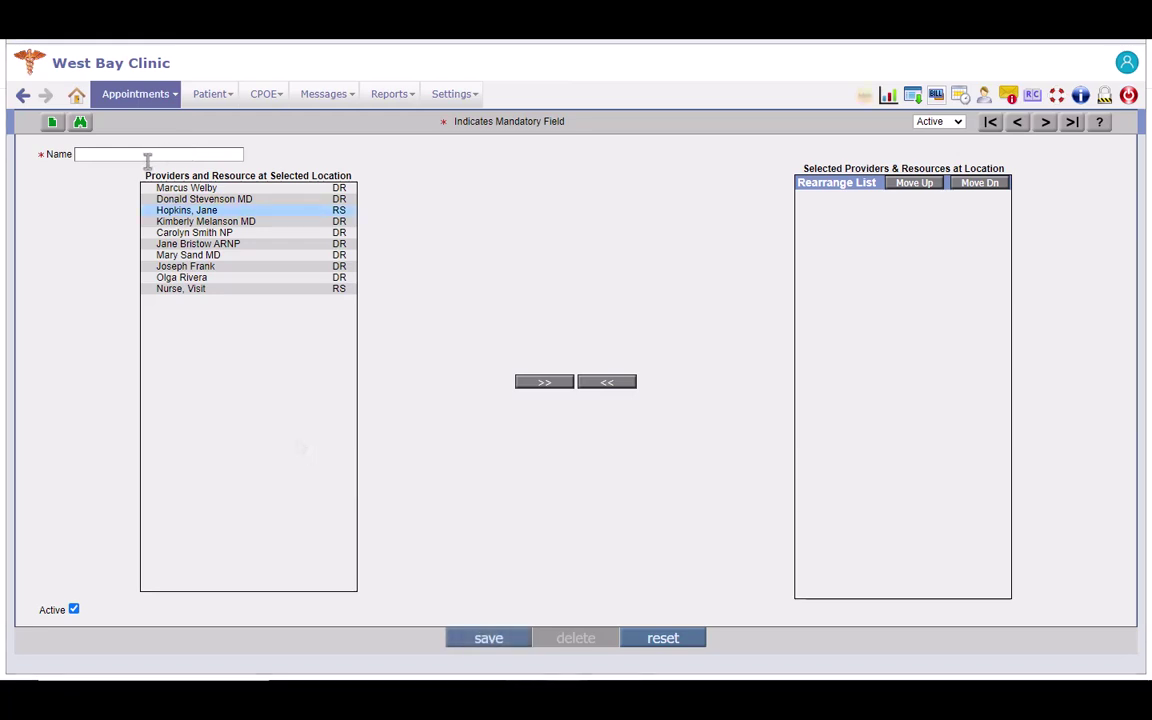
{"action": "left_click", "coordinate": [142, 154]}
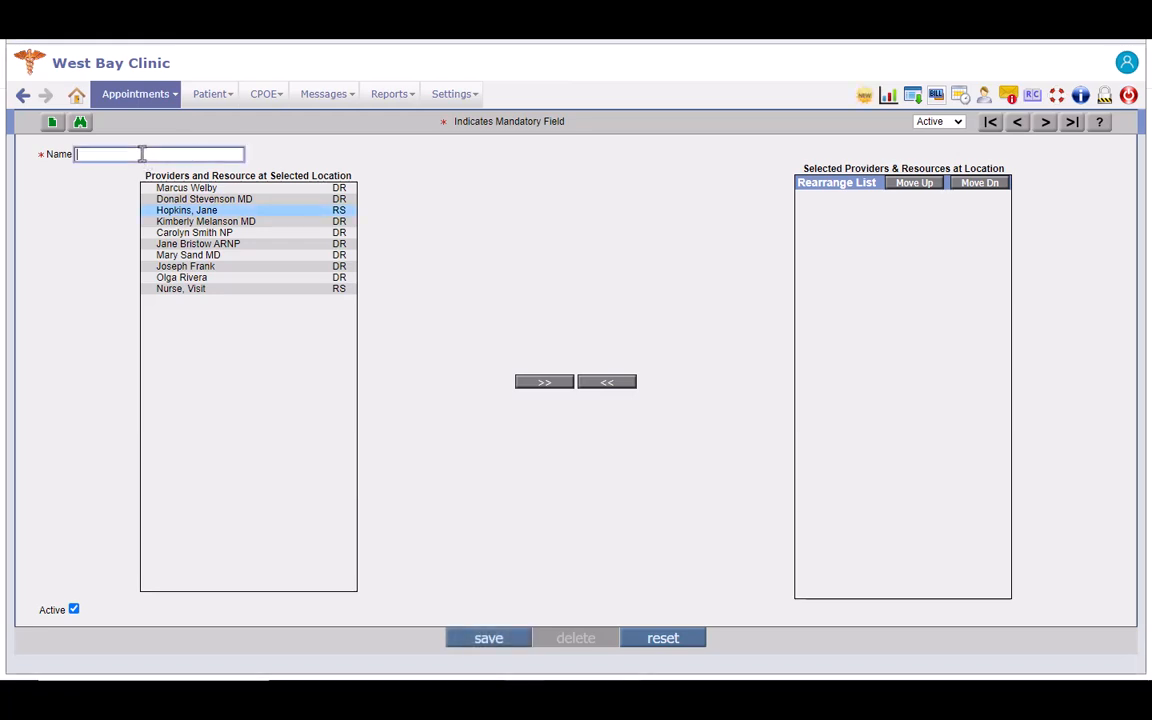
{"action": "type", "text": "View A"}
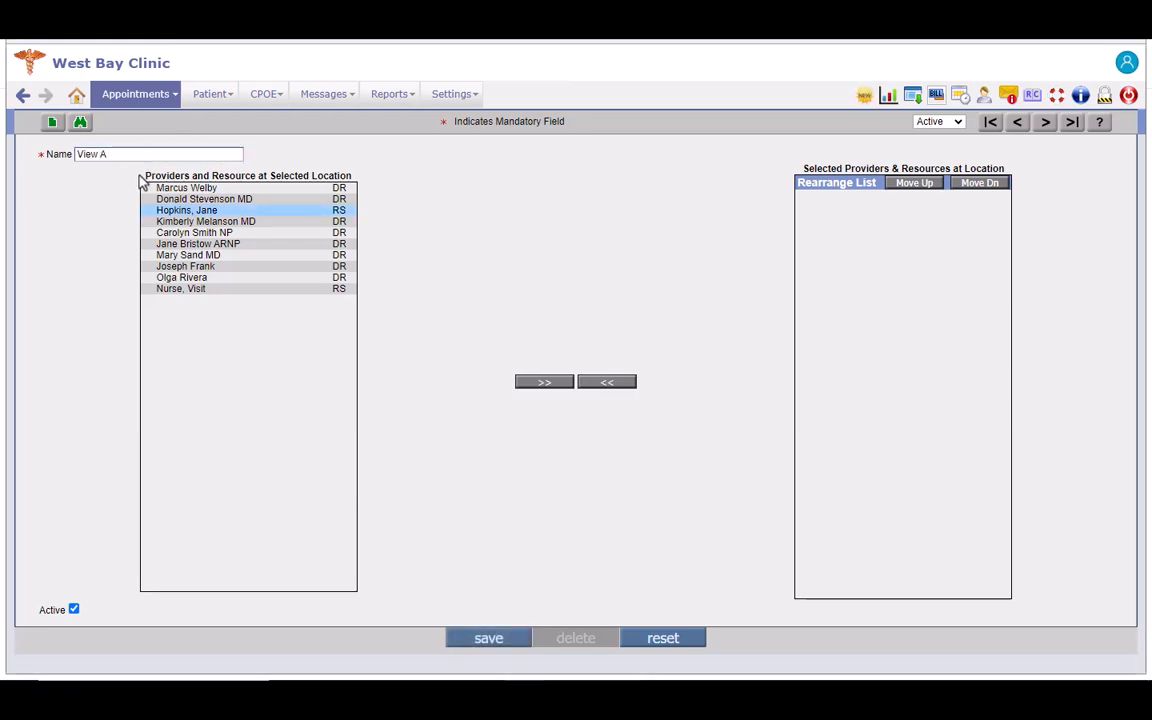
{"action": "left_click", "coordinate": [148, 175]}
{"action": "left_click", "coordinate": [240, 188], "text": "ctrl"}
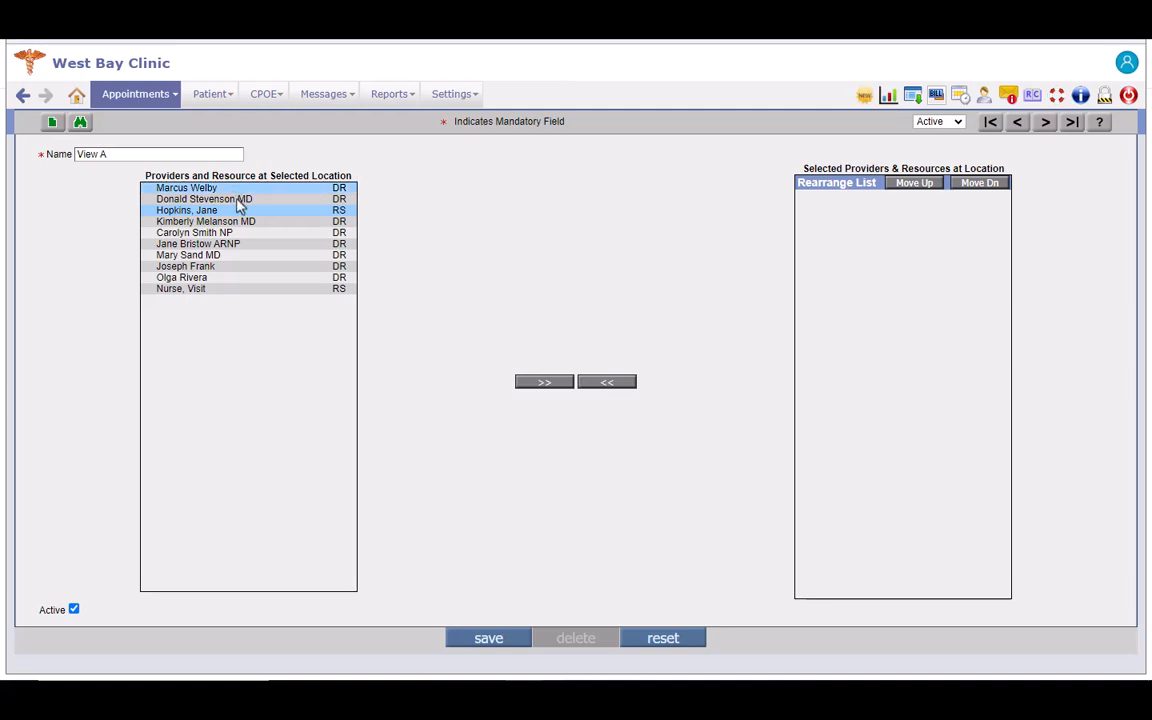
{"action": "left_click", "coordinate": [240, 221]}
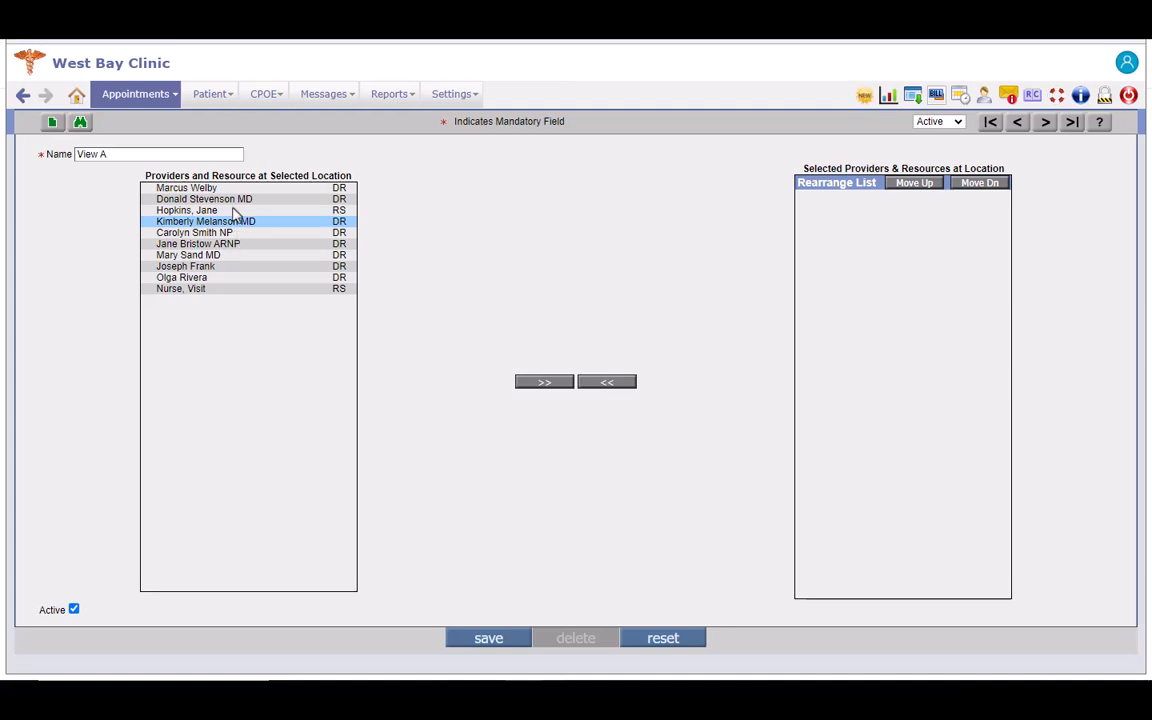
- Add Marcus Welby, Jane Hopkins and Donald Stevenson MD to View A, dismissing the duplicate warning
{"action": "left_click", "coordinate": [235, 188]}
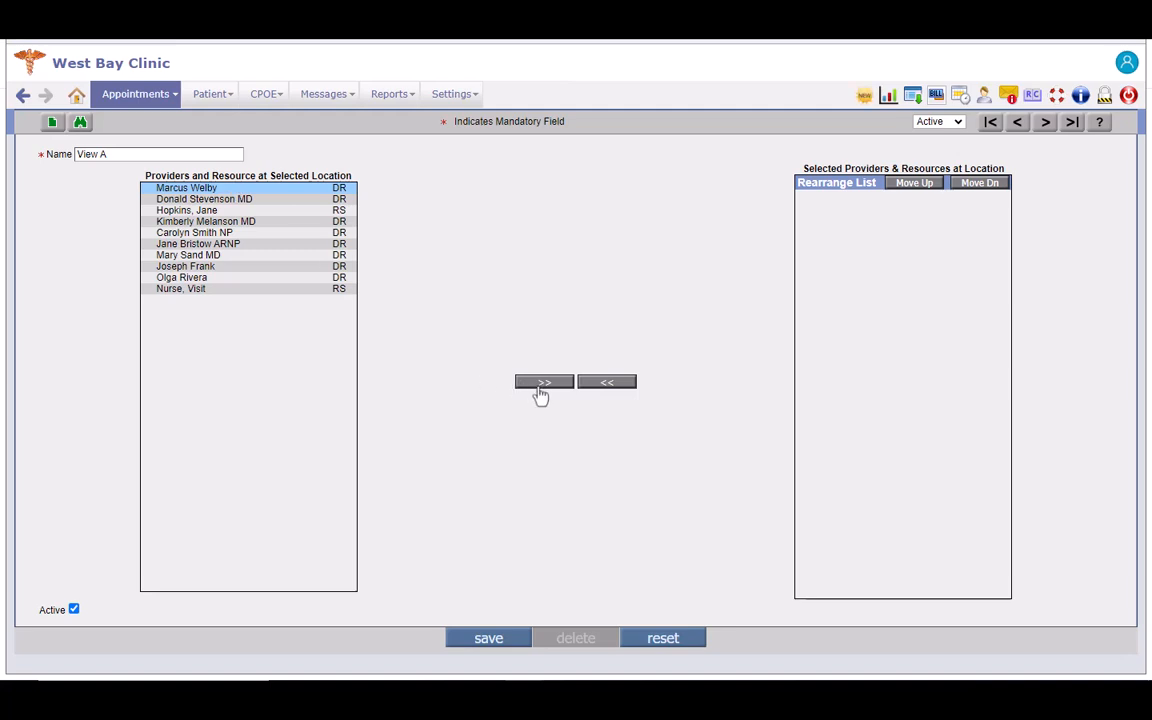
{"action": "left_click", "coordinate": [543, 383]}
{"action": "left_click", "coordinate": [247, 211]}
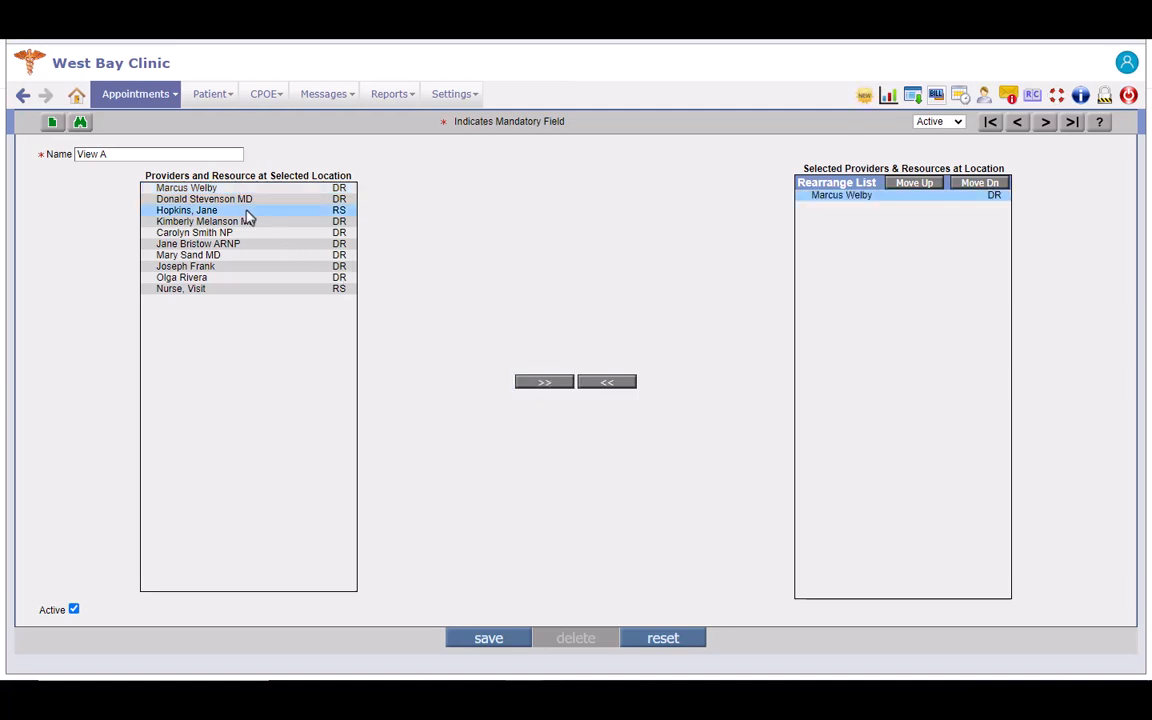
{"action": "left_click", "coordinate": [543, 383]}
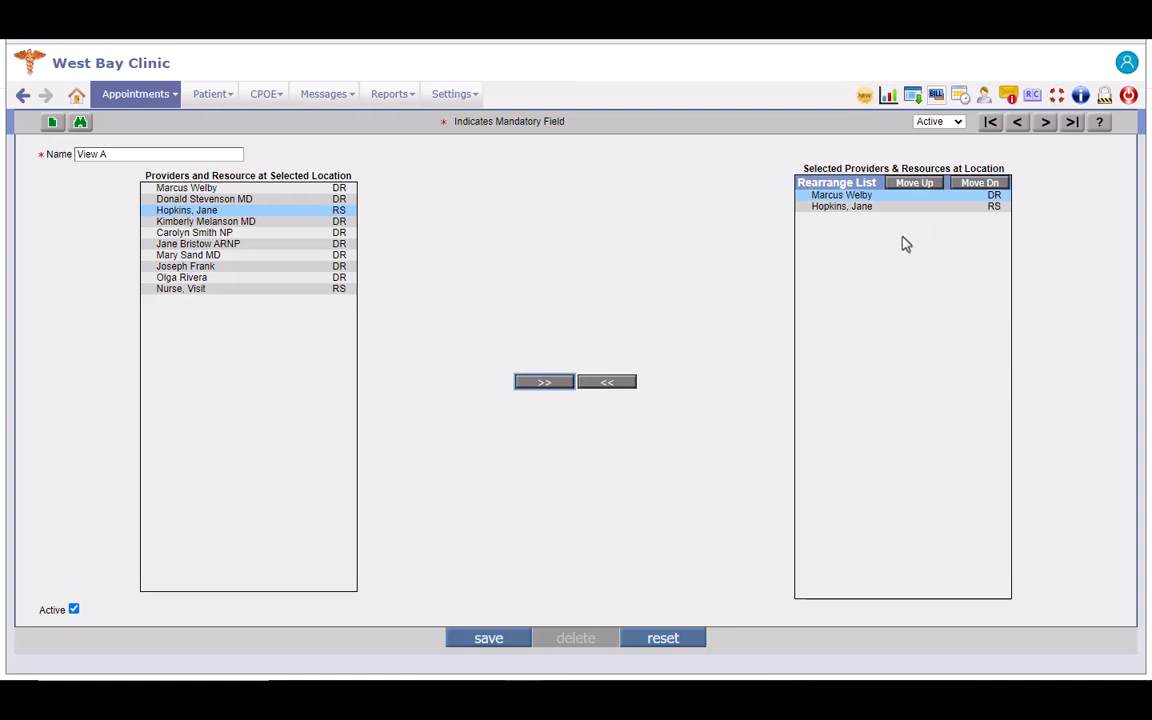
{"action": "left_click", "coordinate": [250, 222]}
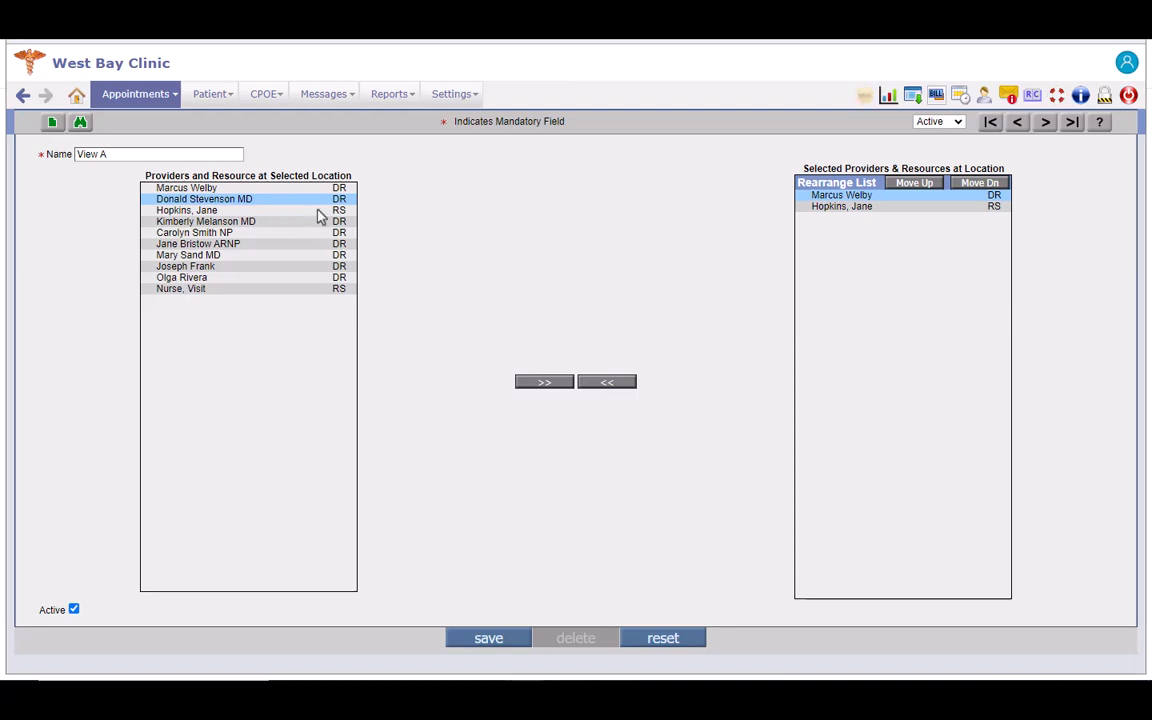
{"action": "left_click", "coordinate": [545, 382]}
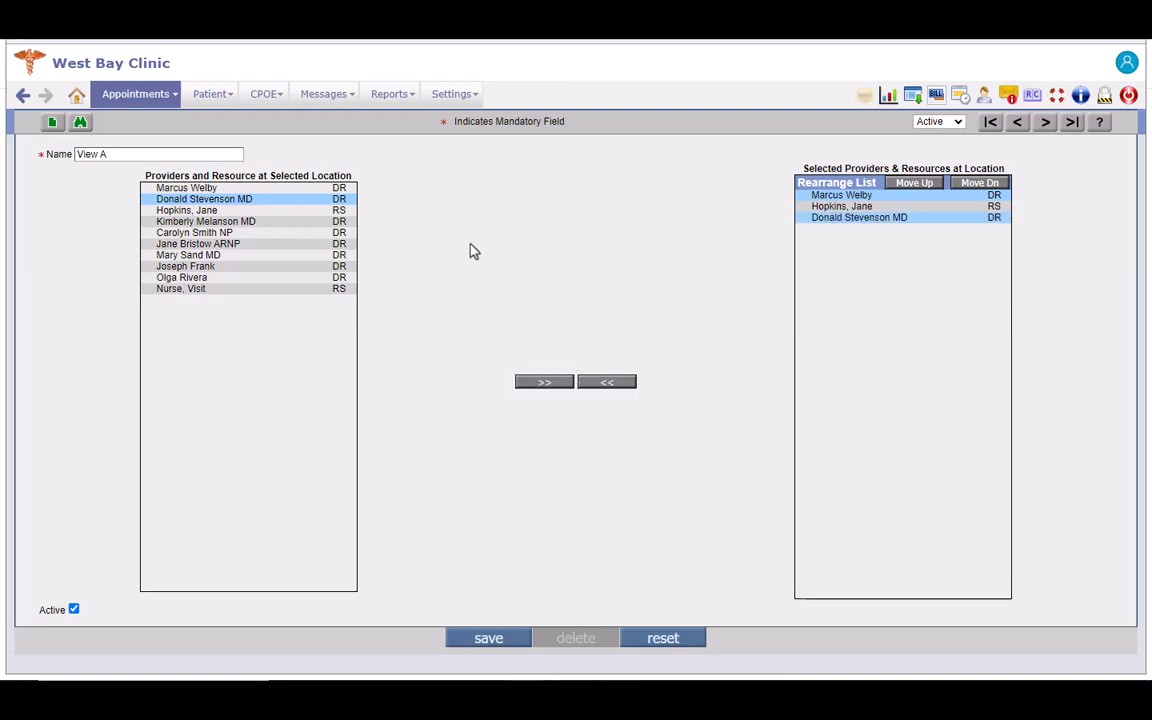
{"action": "left_click", "coordinate": [545, 383]}
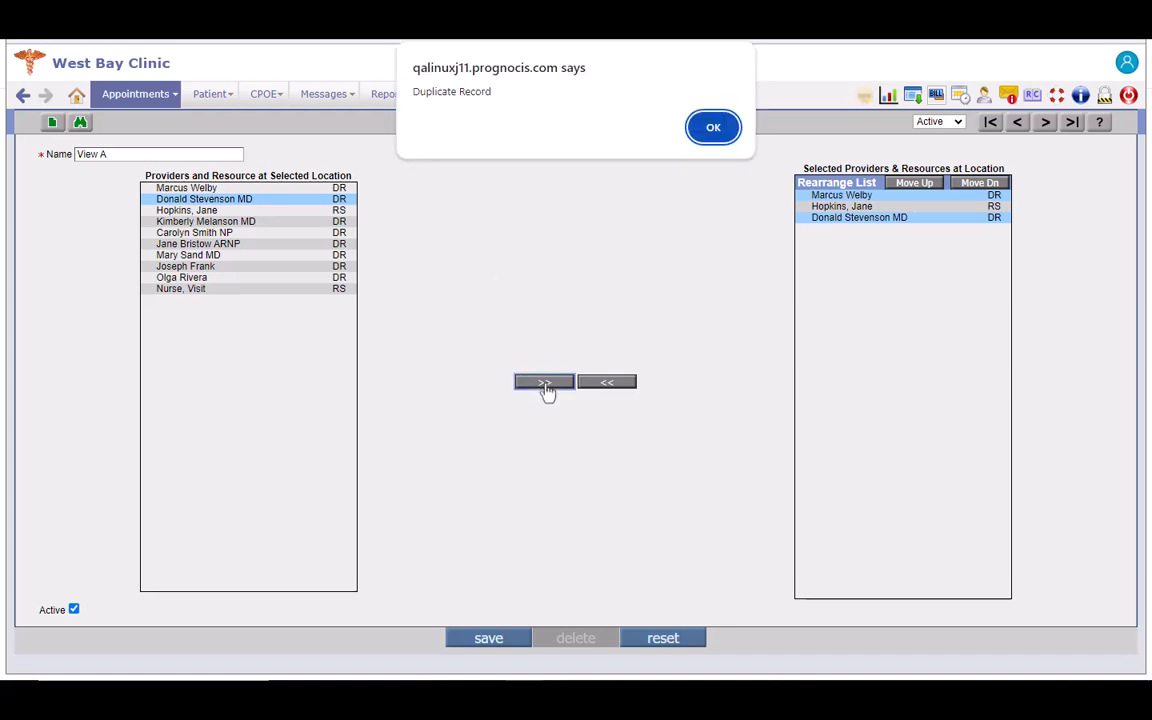
{"action": "left_click", "coordinate": [713, 128]}
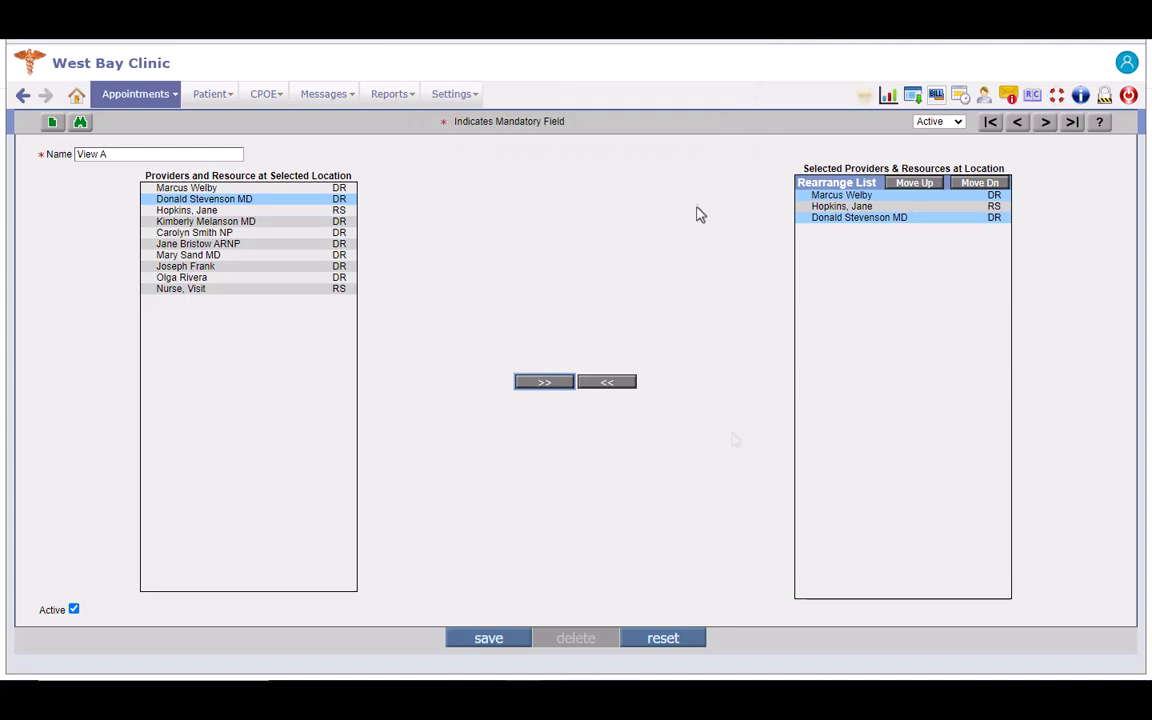
- Reorder View A's providers, moving Jane Hopkins to the top and Marcus Welby below Donald Stevenson MD
{"action": "left_click", "coordinate": [837, 207], "text": "ctrl"}
{"action": "left_click", "coordinate": [842, 218]}
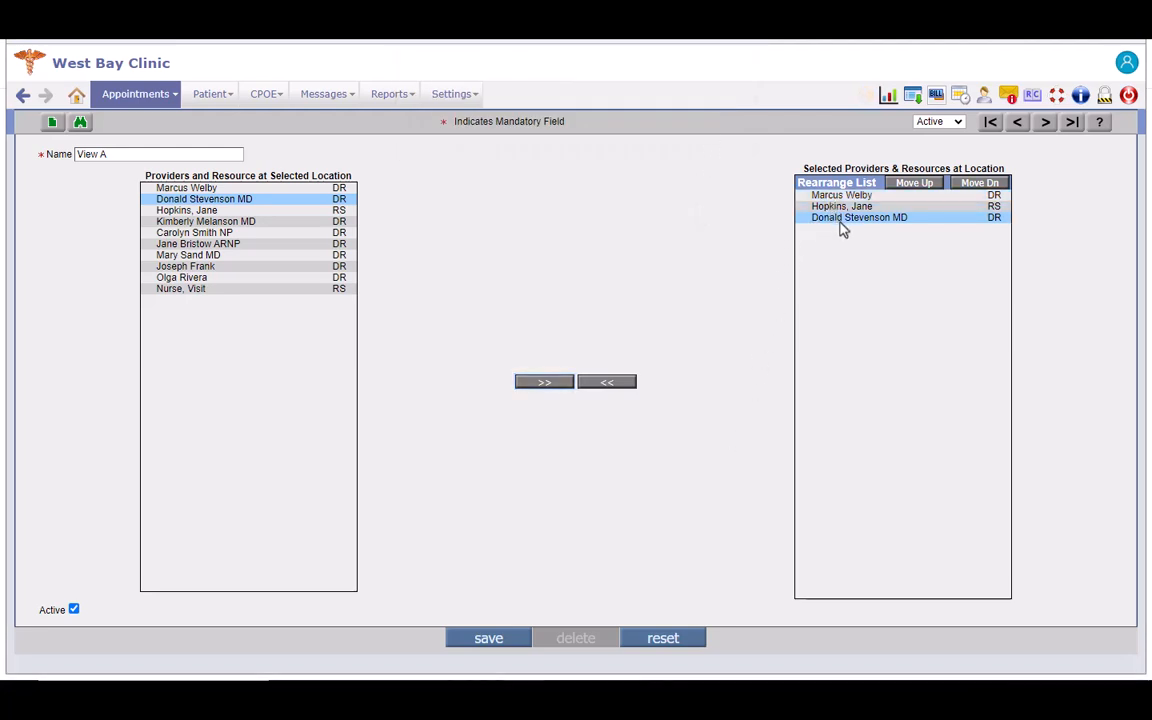
{"action": "left_click", "coordinate": [836, 196]}
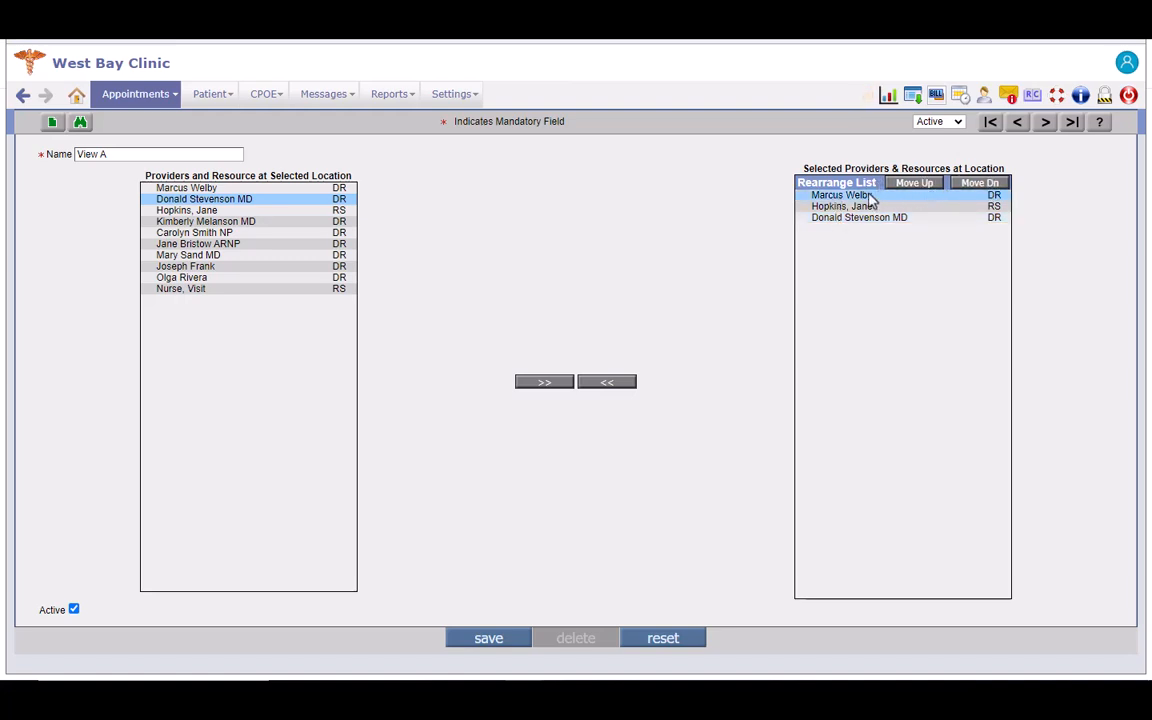
{"action": "left_click", "coordinate": [900, 207]}
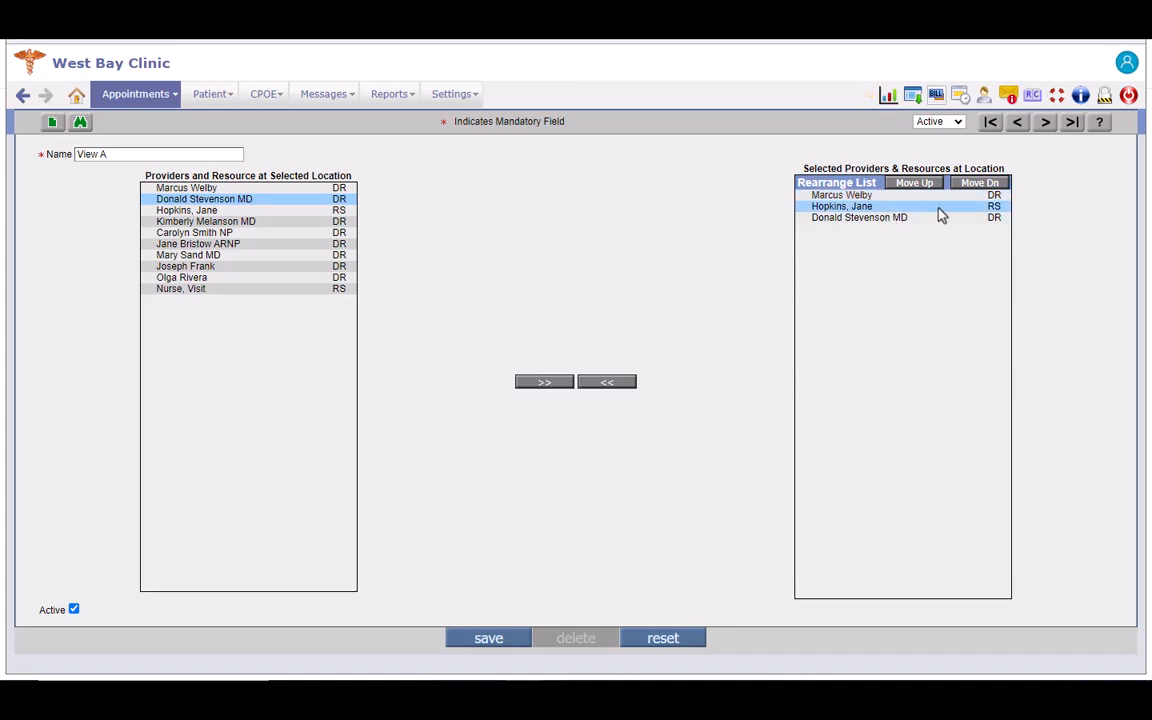
{"action": "left_click", "coordinate": [930, 186]}
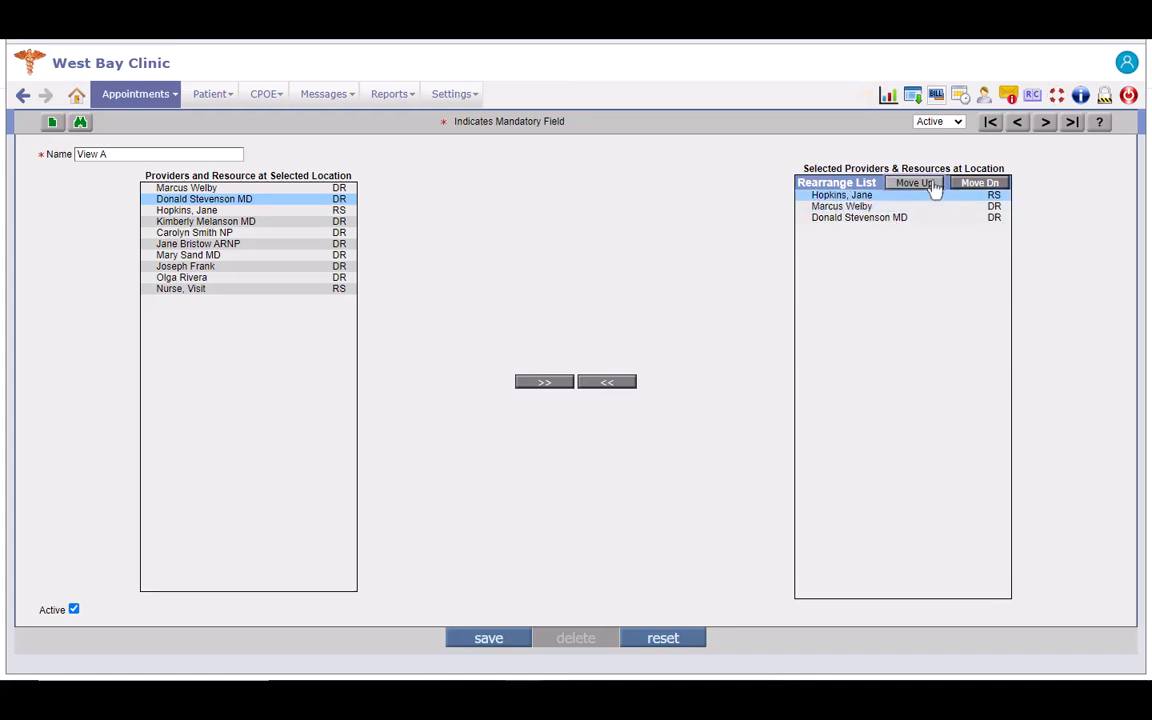
{"action": "left_click", "coordinate": [855, 207]}
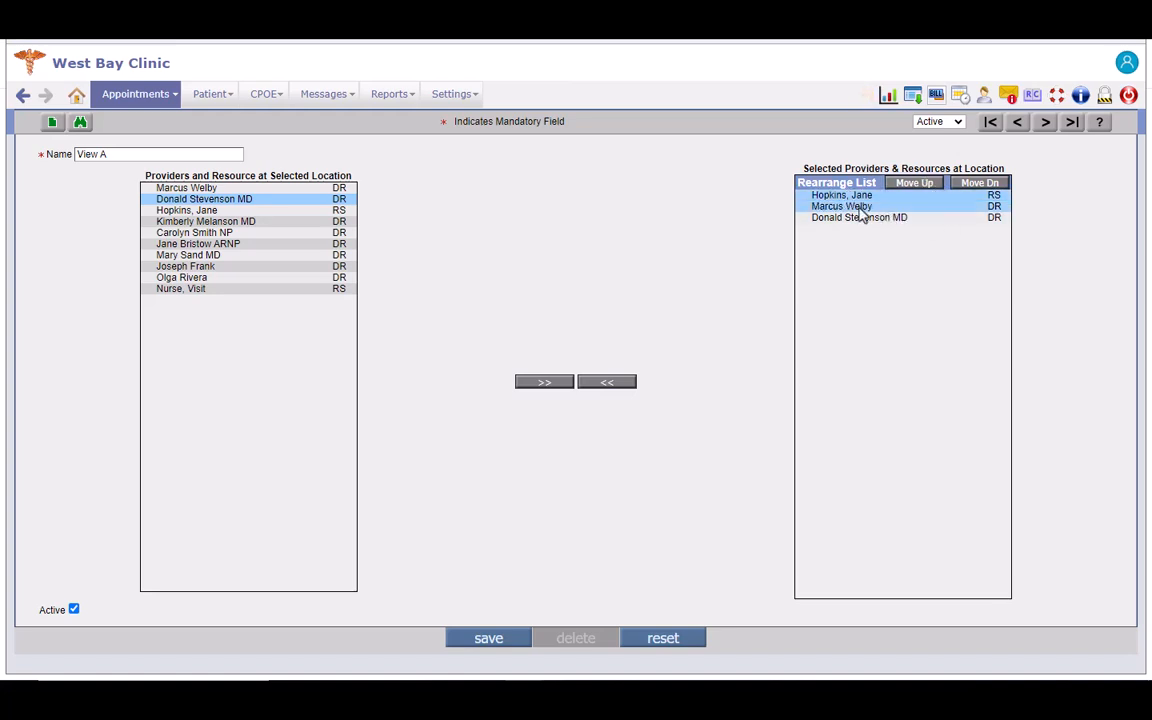
{"action": "left_click", "coordinate": [975, 185]}
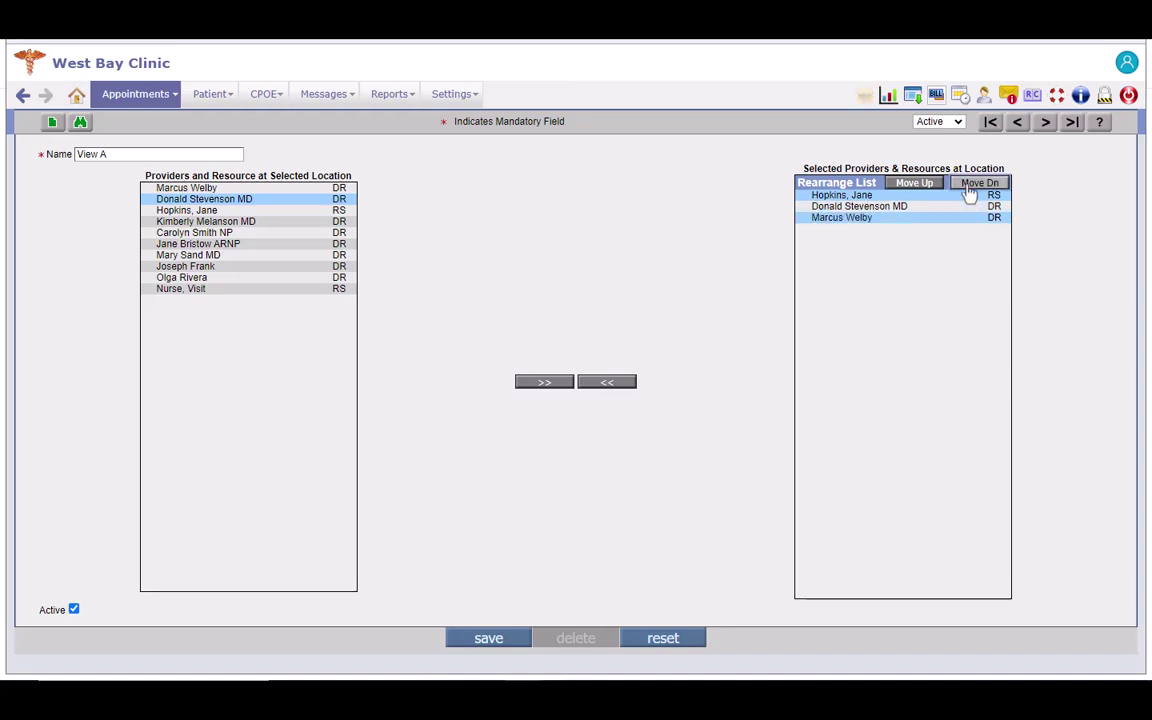
{"action": "left_click", "coordinate": [886, 208]}
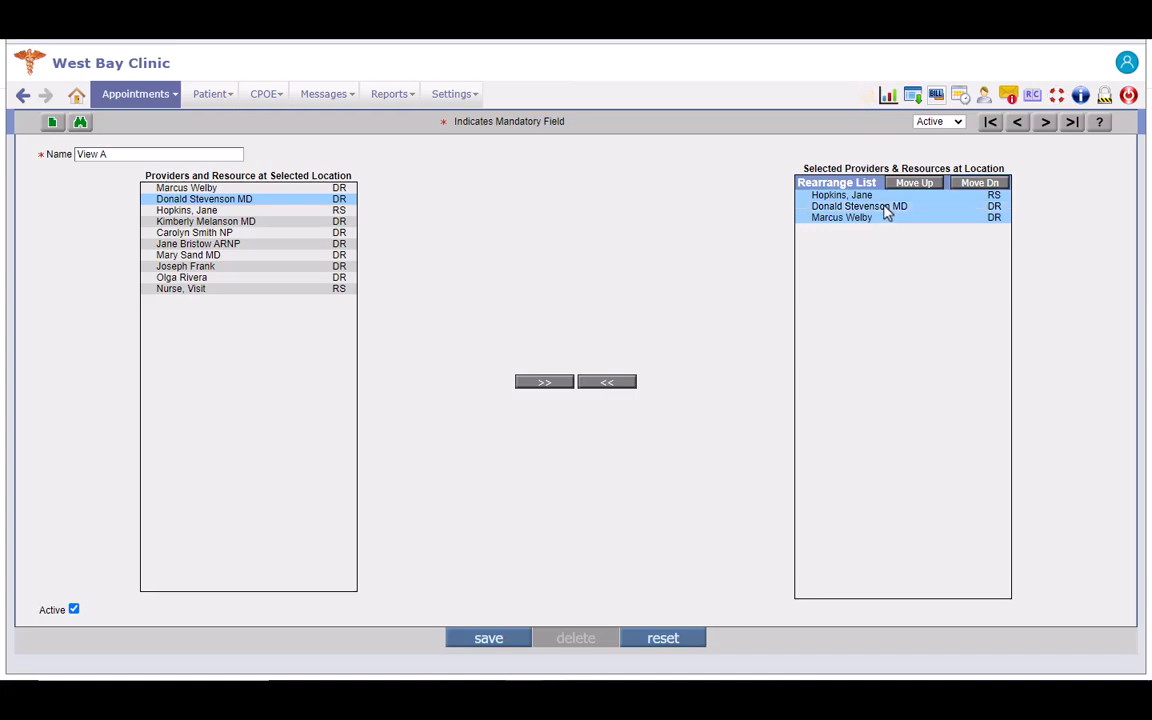
{"action": "left_click", "coordinate": [860, 218]}
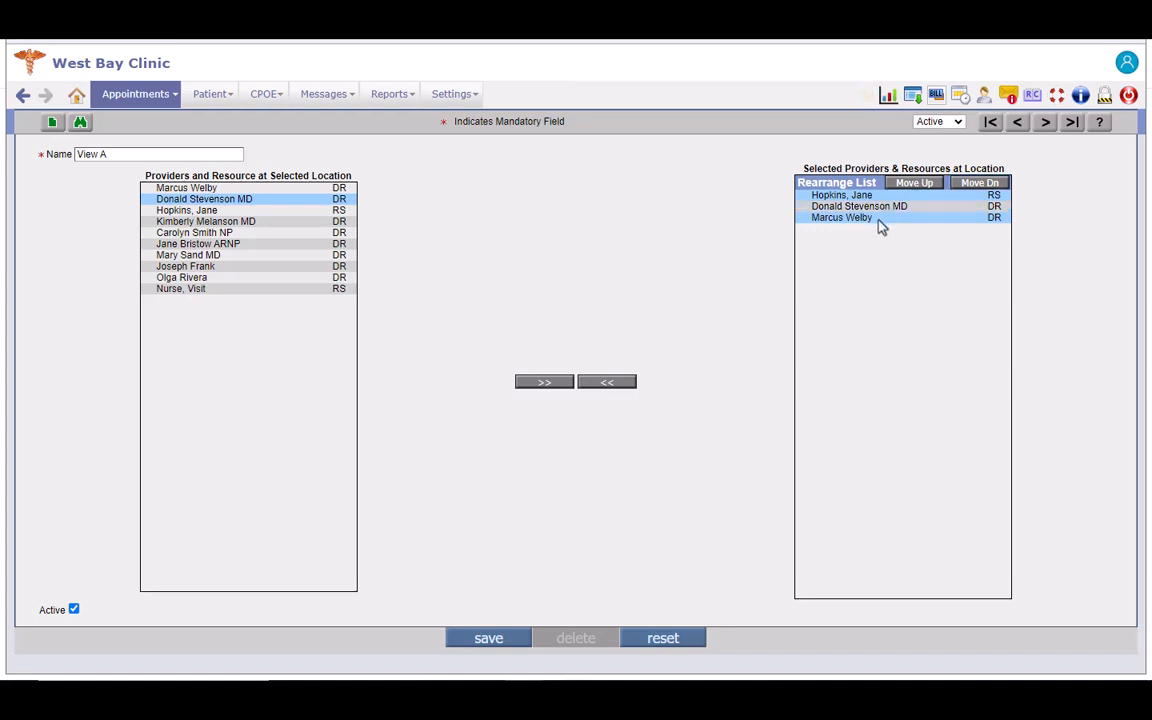
{"action": "left_click", "coordinate": [606, 383]}
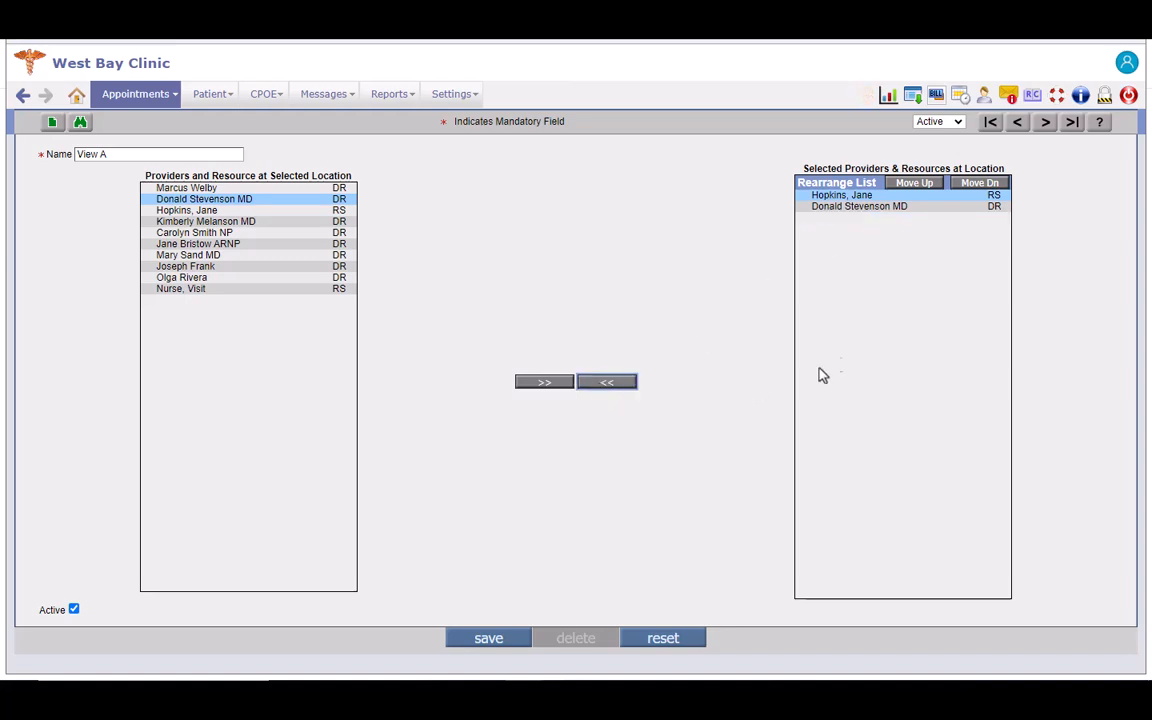
{"action": "left_click", "coordinate": [830, 195]}
{"action": "left_click", "coordinate": [822, 207]}
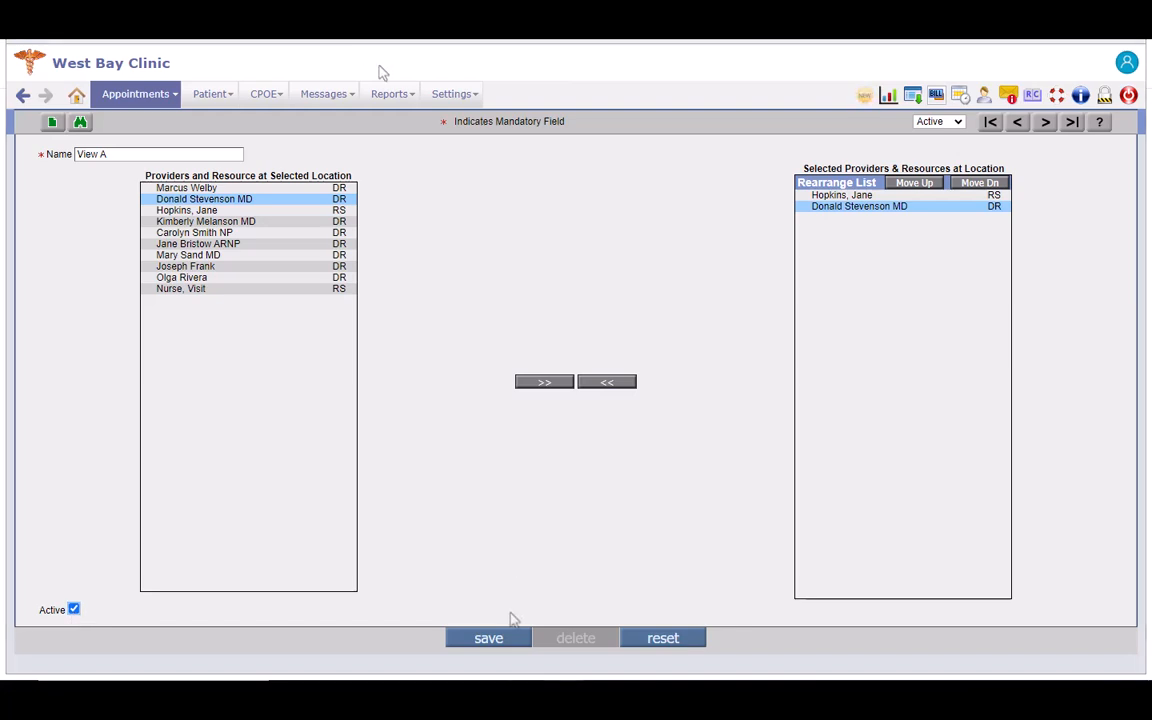
{"action": "left_click", "coordinate": [490, 640]}
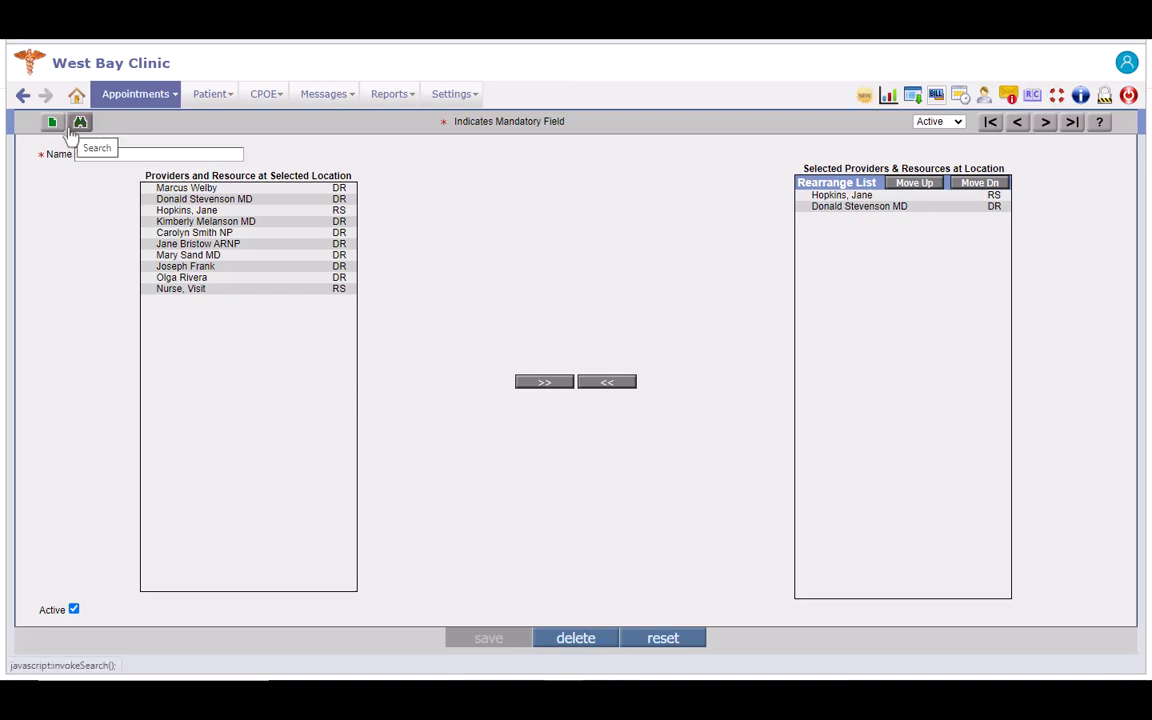
- Load the DEMO view, add Visit Nurse and Joseph Frank, and remove Mary Sand MD
{"action": "left_click", "coordinate": [78, 124]}
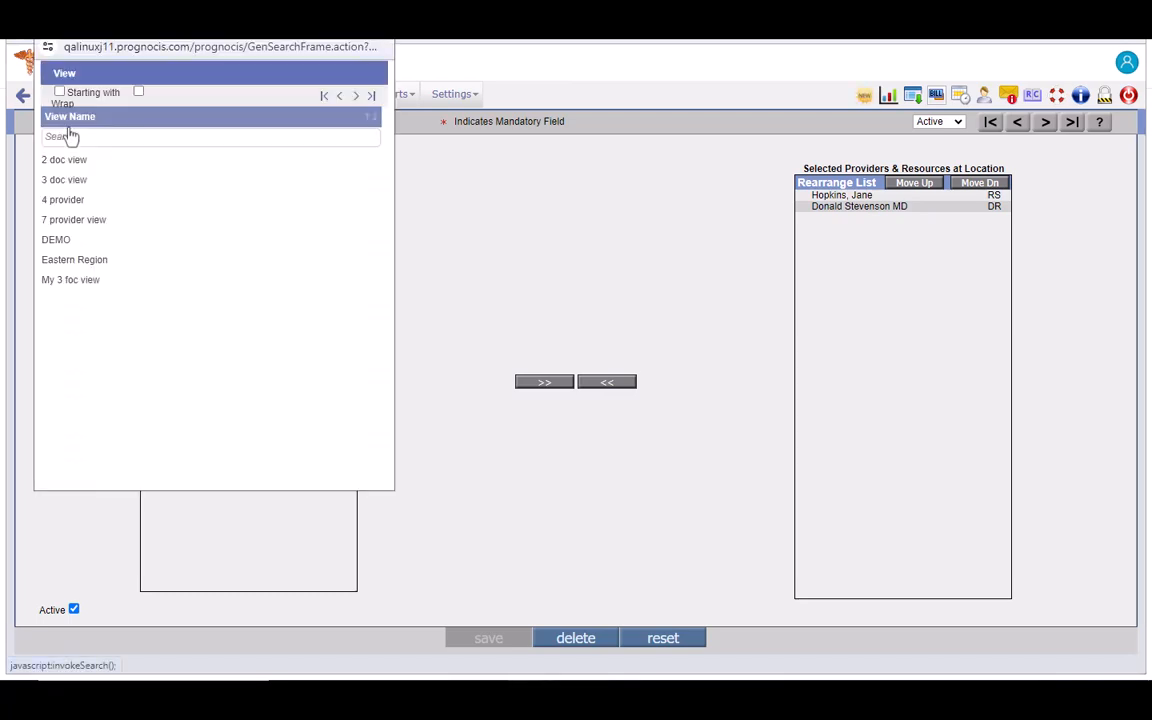
{"action": "left_click", "coordinate": [60, 241]}
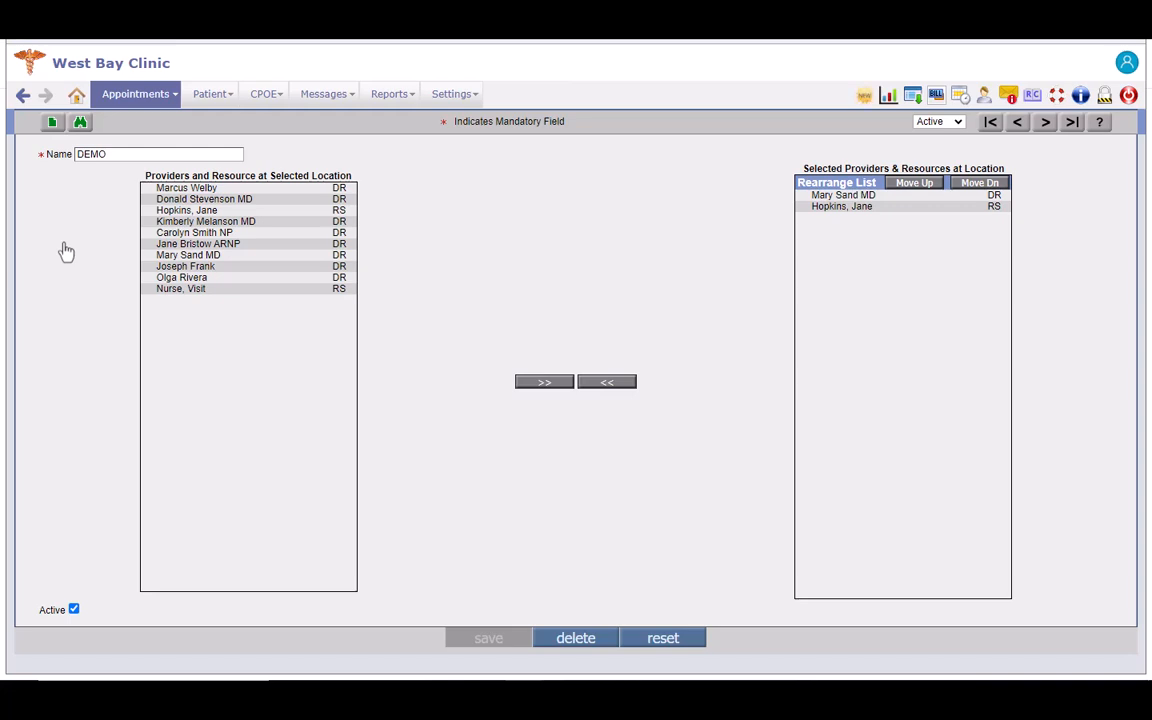
{"action": "left_click", "coordinate": [185, 289]}
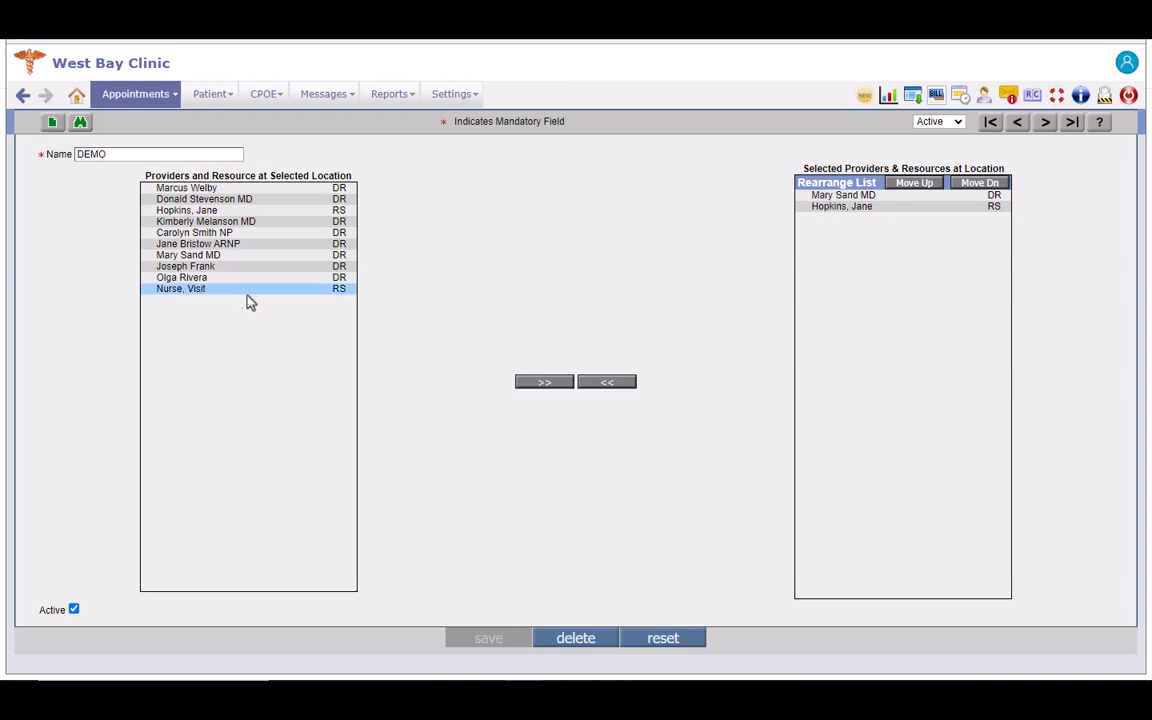
{"action": "left_click", "coordinate": [544, 383]}
{"action": "left_click", "coordinate": [190, 267]}
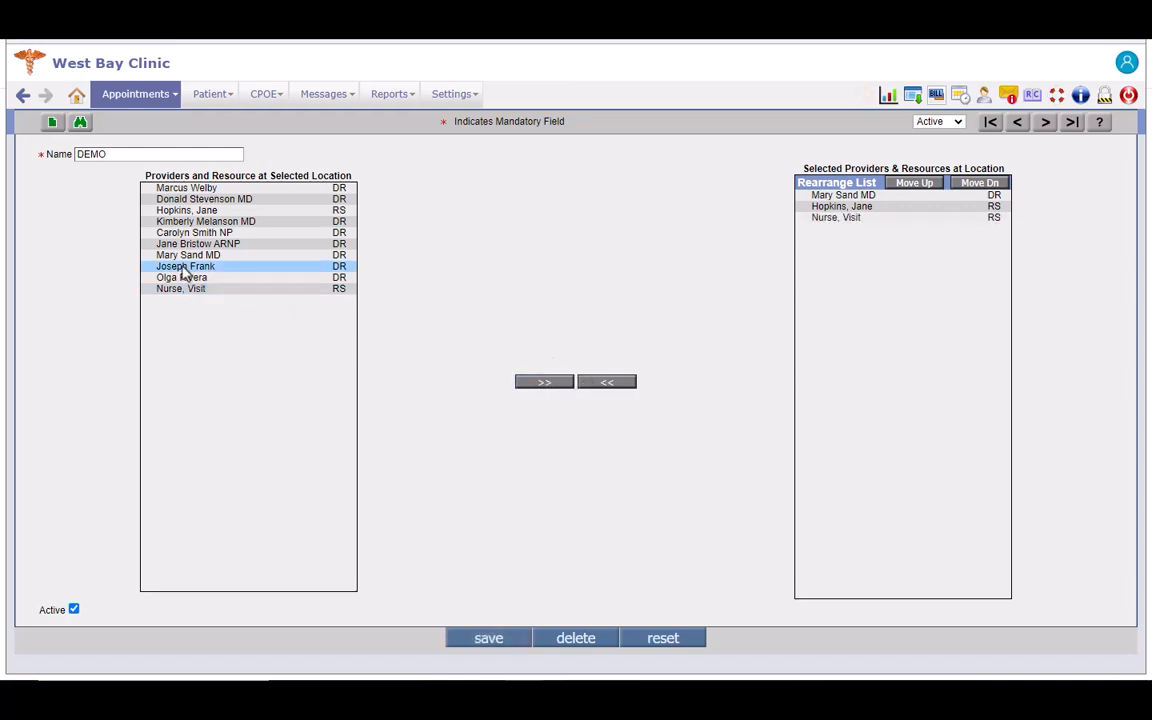
{"action": "left_click", "coordinate": [544, 383]}
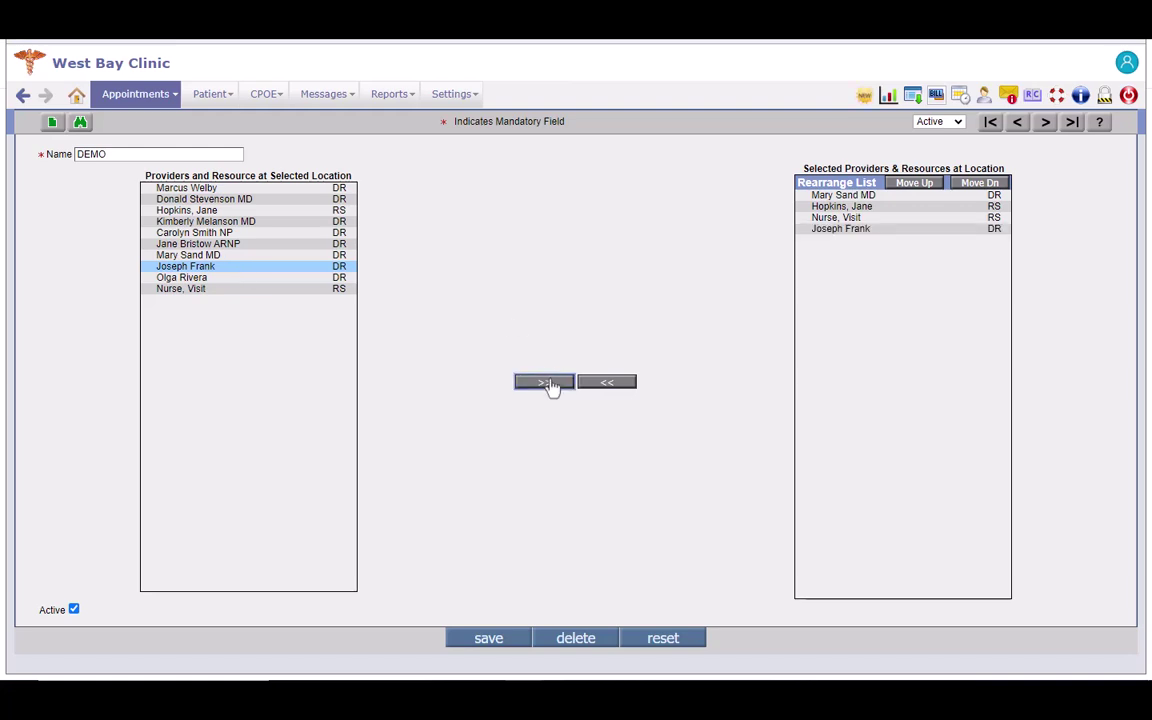
{"action": "left_click", "coordinate": [843, 195]}
{"action": "left_click", "coordinate": [607, 383]}
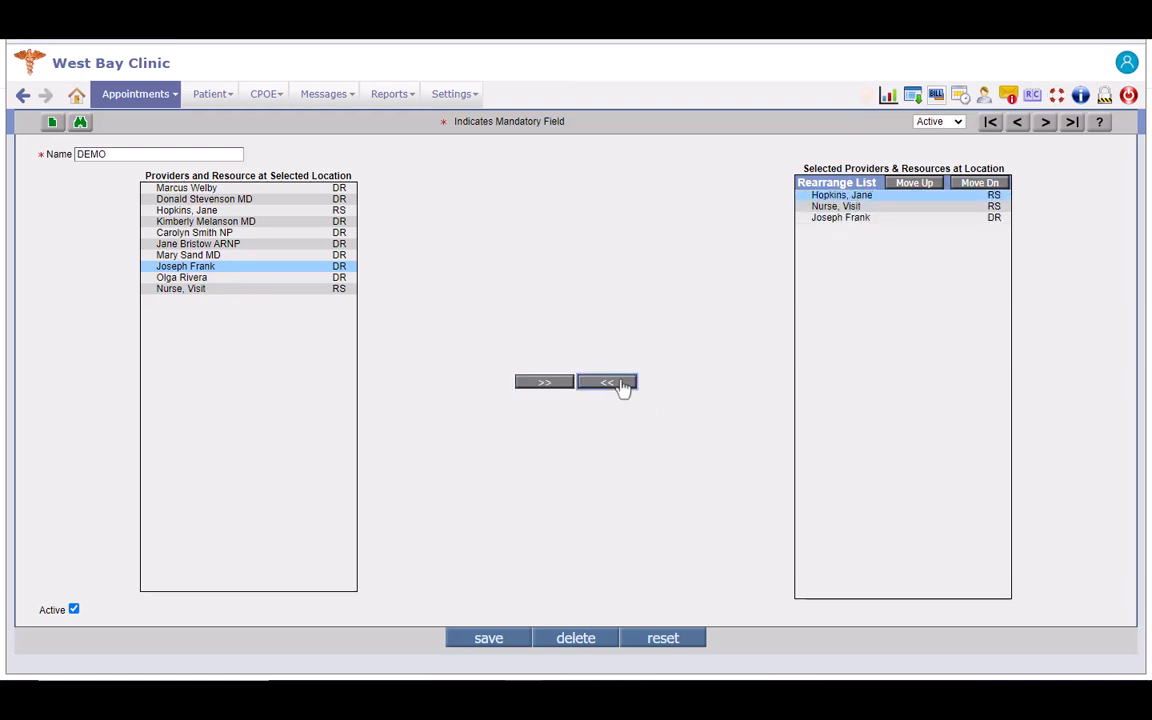
- Delete the DEMO view record and confirm, leaving the test view shown
{"action": "left_click", "coordinate": [575, 644]}
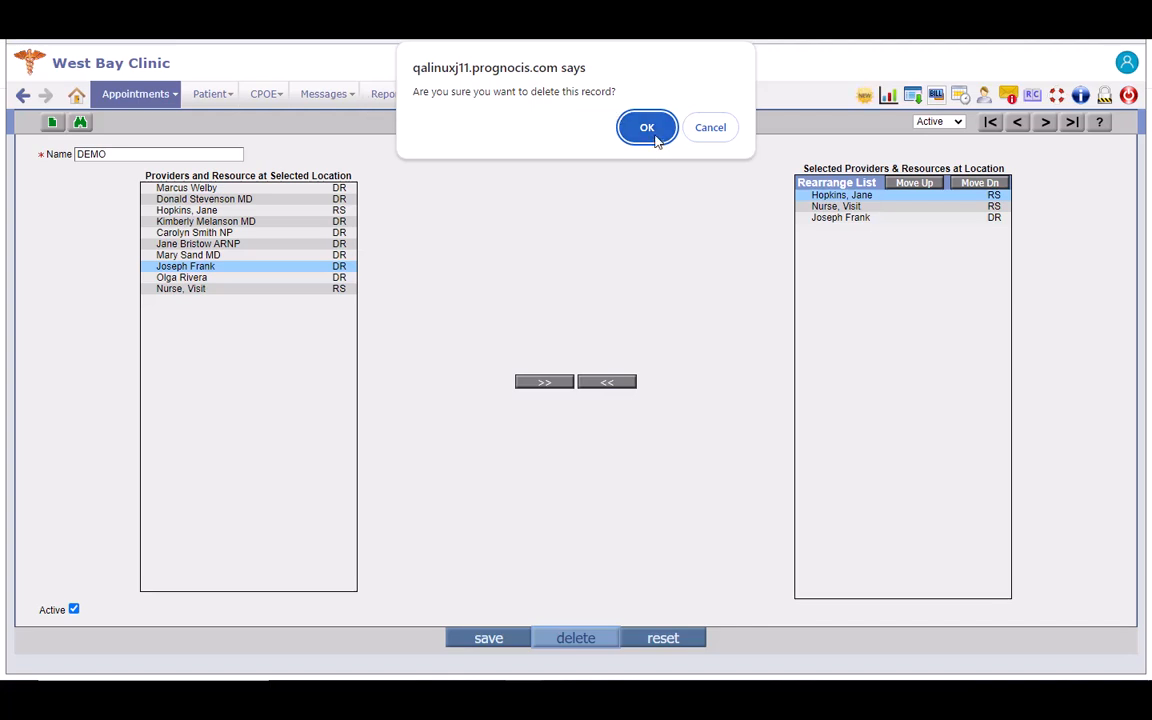
{"action": "left_click", "coordinate": [647, 127]}
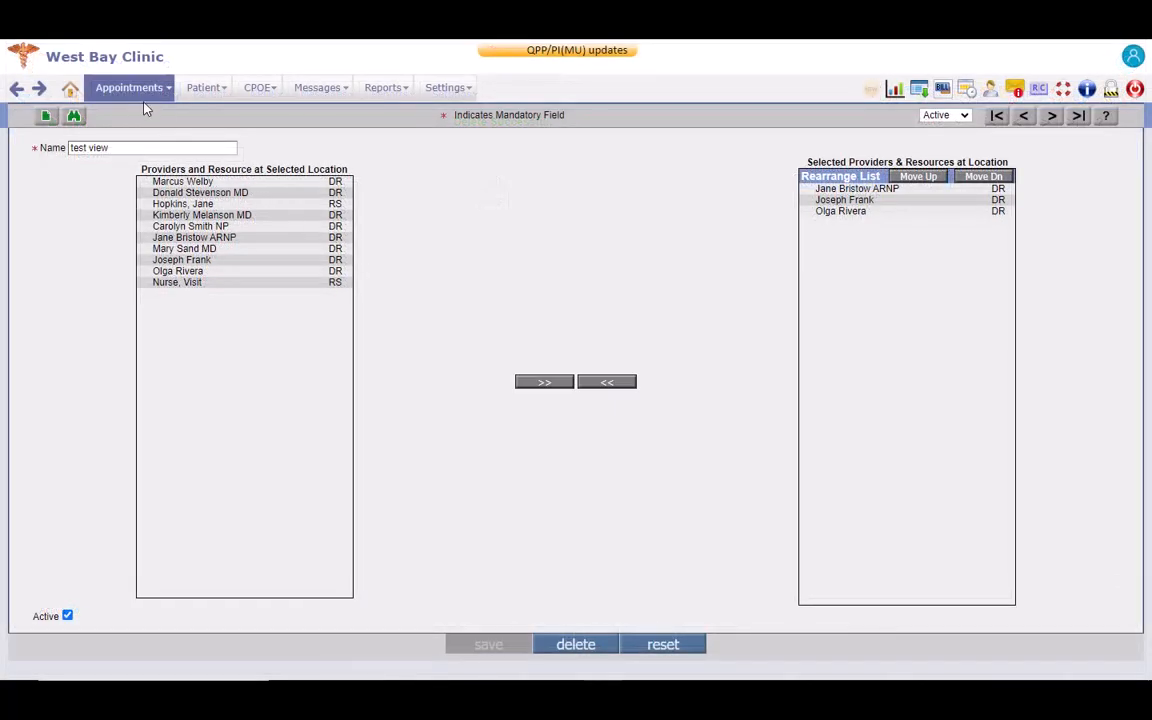
- Show the appointment schedule with saved provider views as columns via the View mode
{"action": "left_click", "coordinate": [133, 90]}
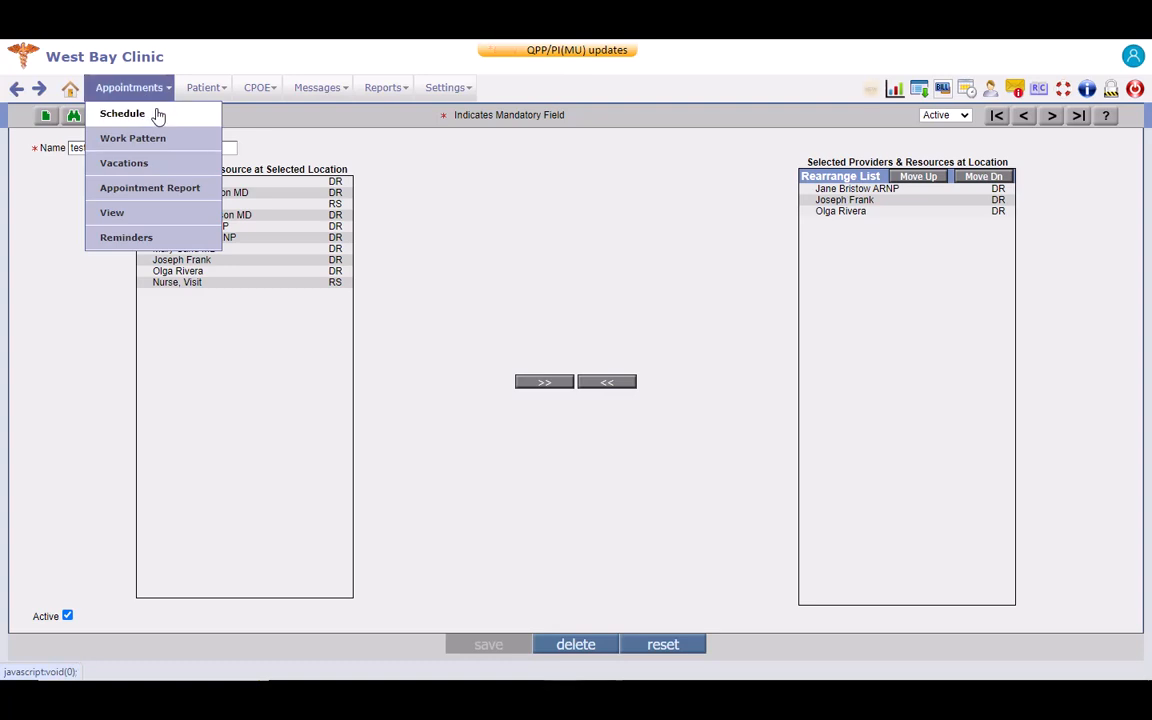
{"action": "left_click", "coordinate": [155, 113]}
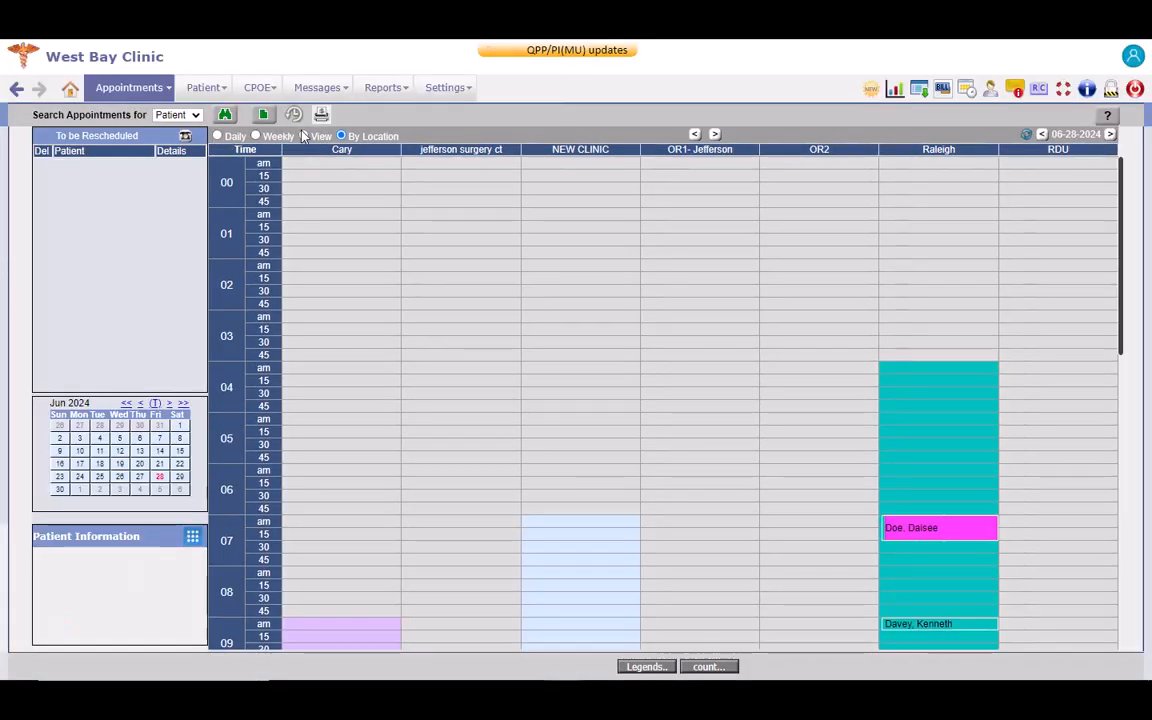
{"action": "left_click", "coordinate": [304, 136]}
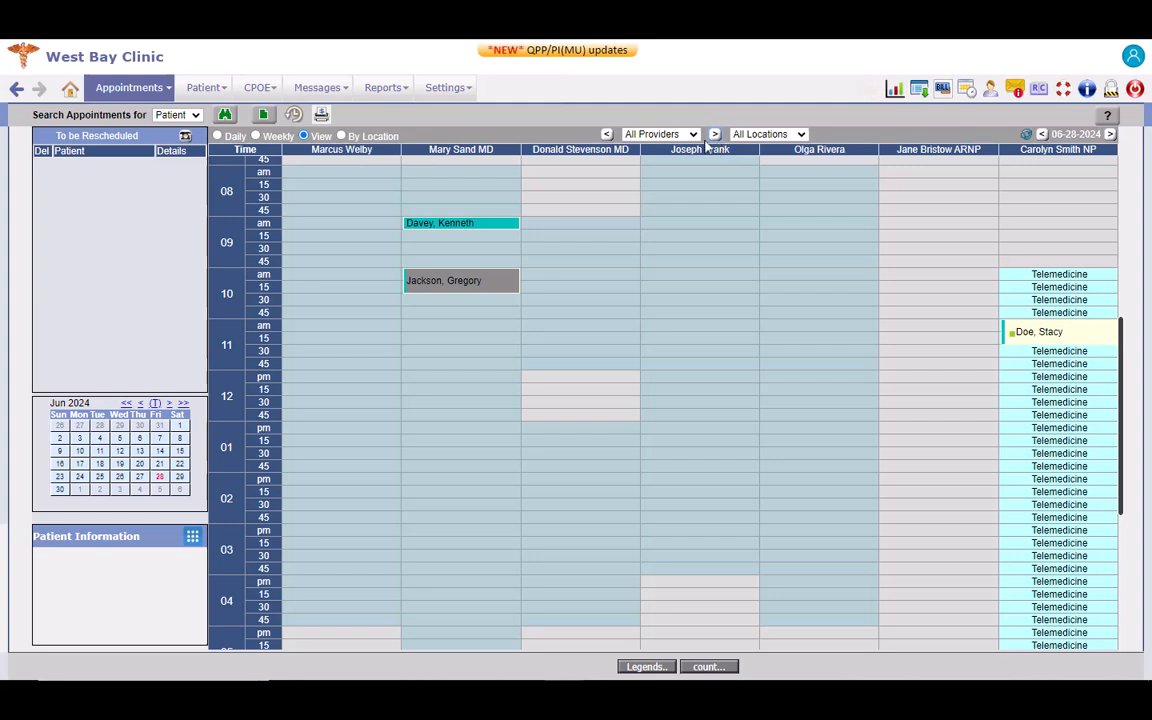
- Filter the schedule to the DEMO view at the Raleigh location
{"action": "left_click", "coordinate": [660, 134]}
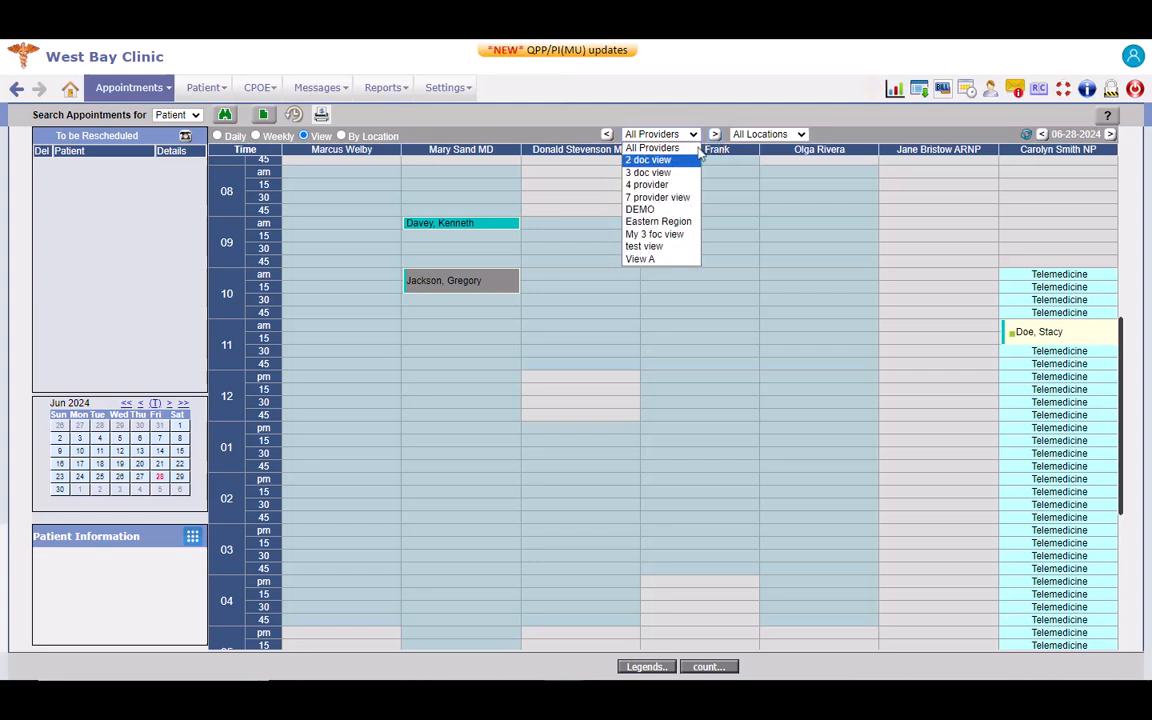
{"action": "left_click", "coordinate": [760, 134]}
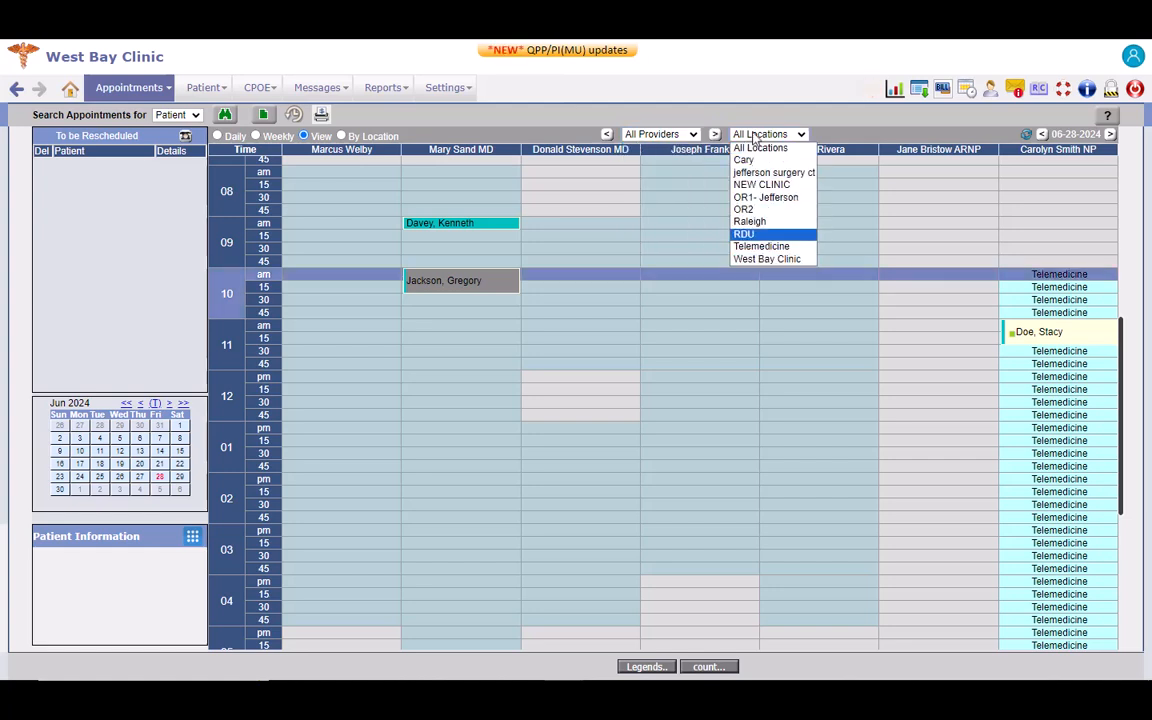
{"action": "left_click", "coordinate": [756, 140]}
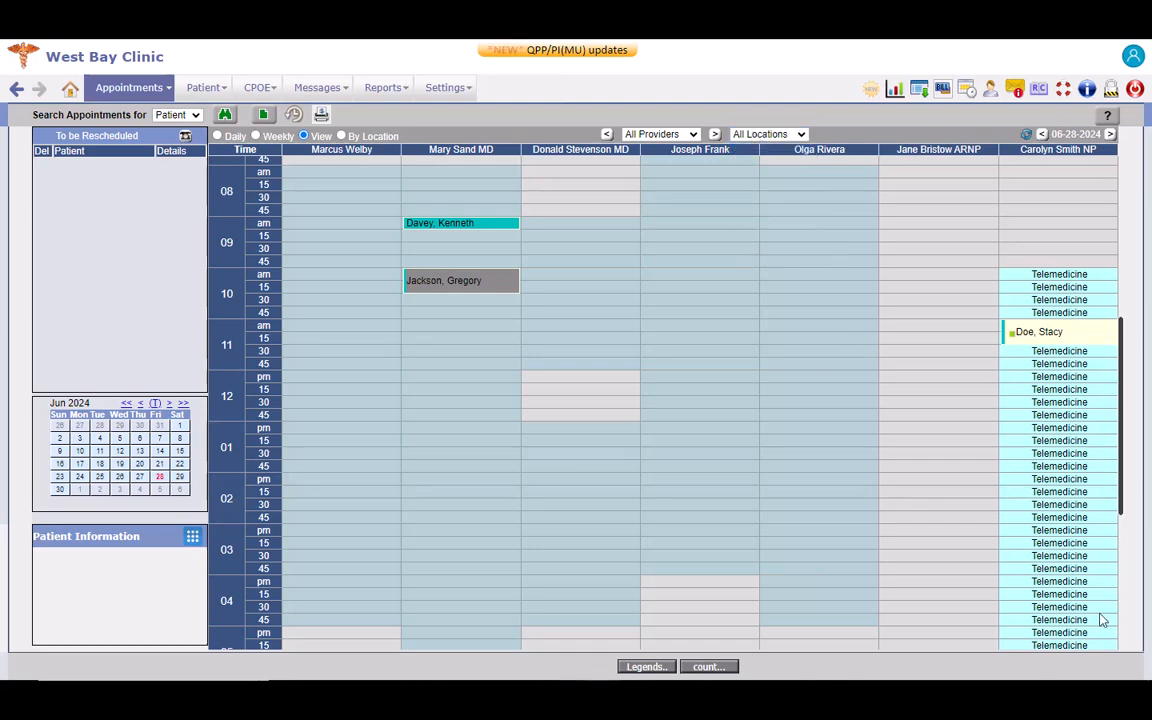
{"action": "left_click", "coordinate": [660, 134]}
{"action": "left_click", "coordinate": [640, 209]}
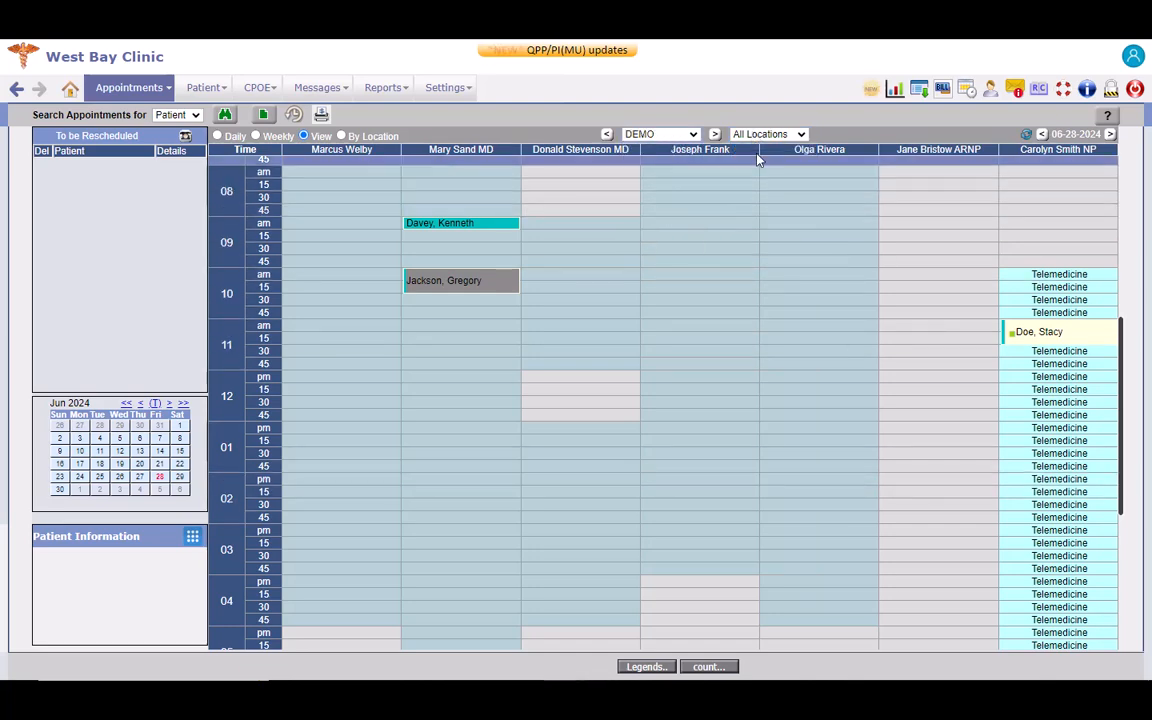
{"action": "left_click", "coordinate": [768, 134]}
{"action": "left_click", "coordinate": [785, 134]}
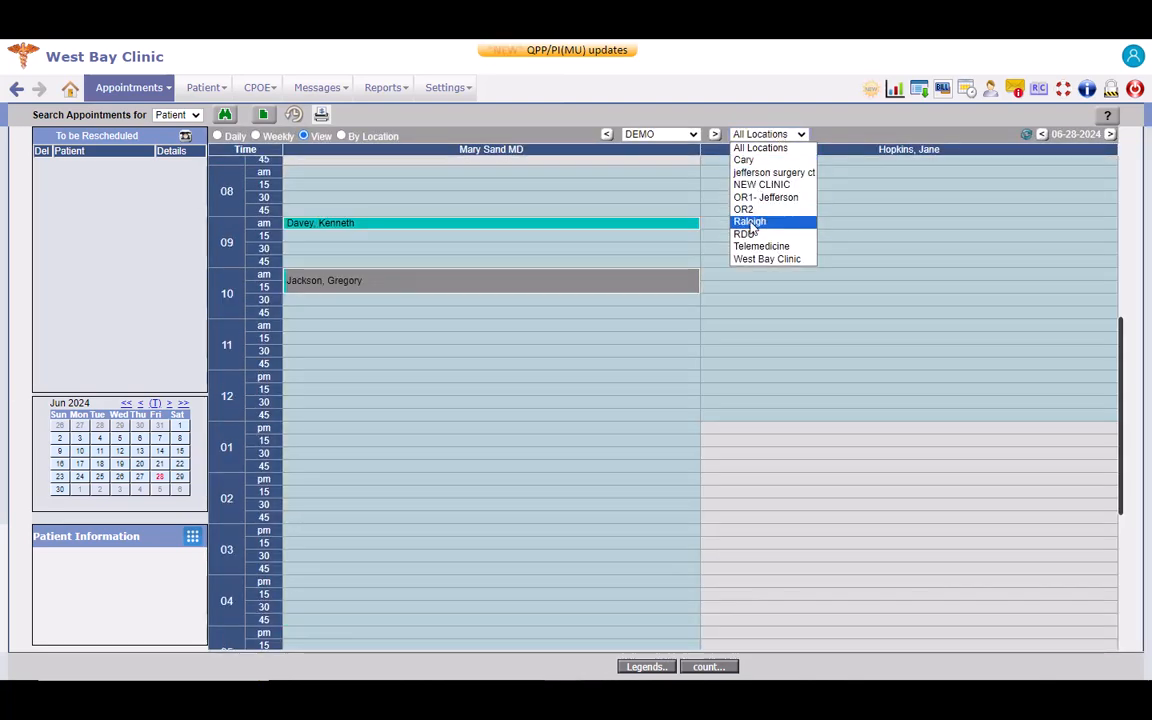
{"action": "left_click", "coordinate": [755, 224]}
{"action": "scroll", "coordinate": [755, 224], "scroll_direction": "down", "scroll_amount": 8}
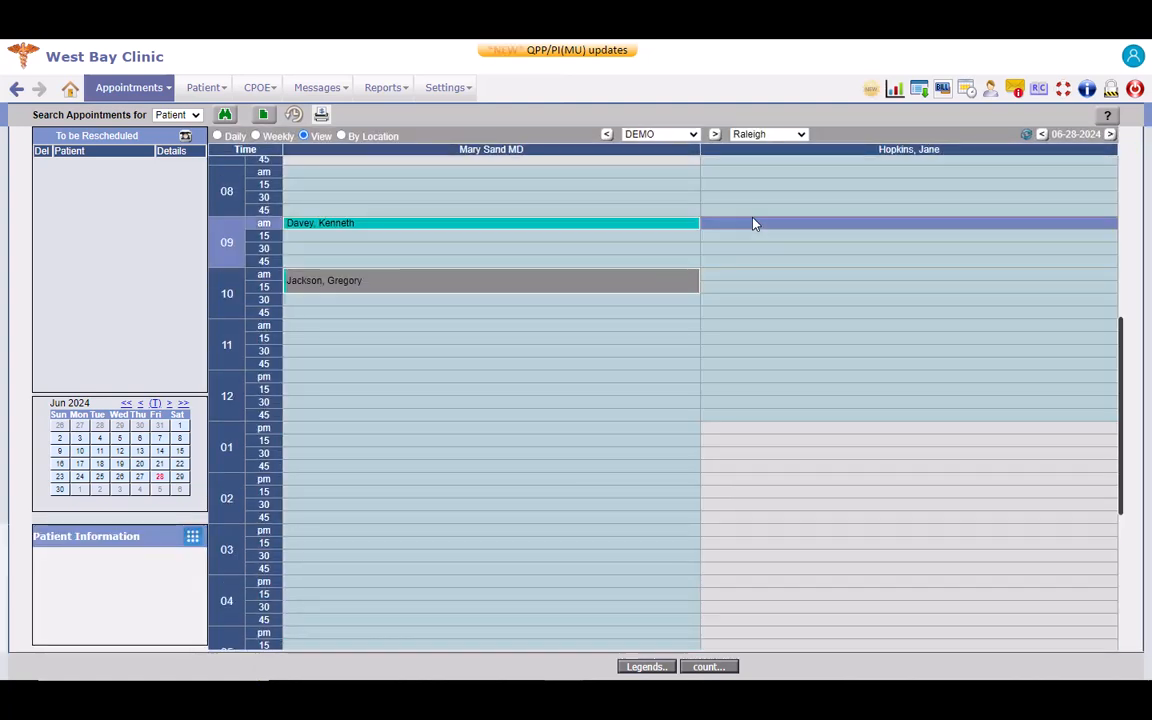